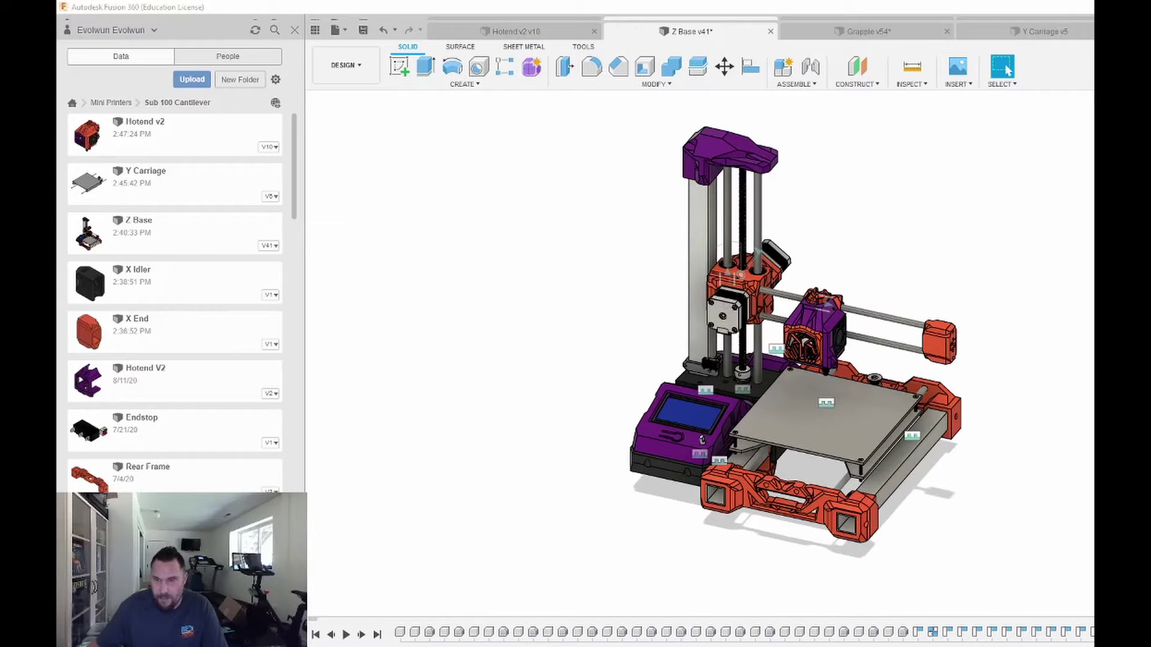
Orbit the printer assembly through side, front and low views, ending on its far side.
mouse_move(995, 479)
shift+middle_down()
mouse_move(1008, 481)
mouse_move(977, 504)
mouse_move(999, 473)
mouse_move(987, 494)
shift+middle_up()
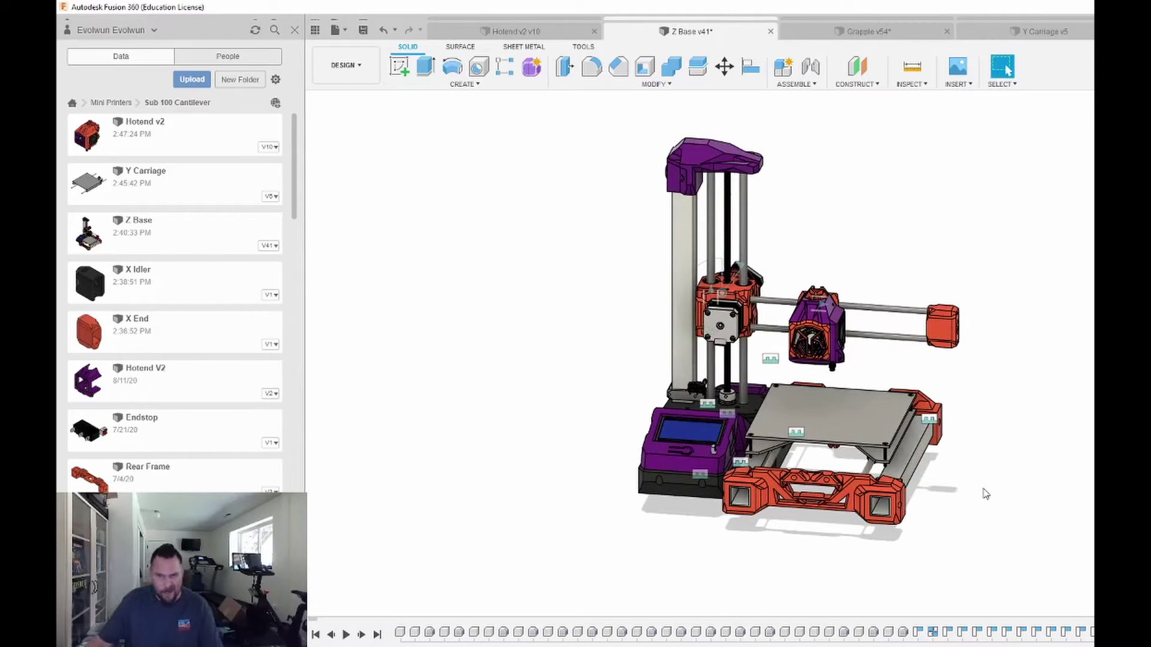
mouse_move(995, 487)
shift+middle_down()
mouse_move(976, 483)
mouse_move(989, 470)
mouse_move(1005, 486)
mouse_move(1061, 479)
mouse_move(977, 488)
mouse_move(968, 478)
mouse_move(1023, 478)
mouse_move(990, 494)
shift+middle_up()
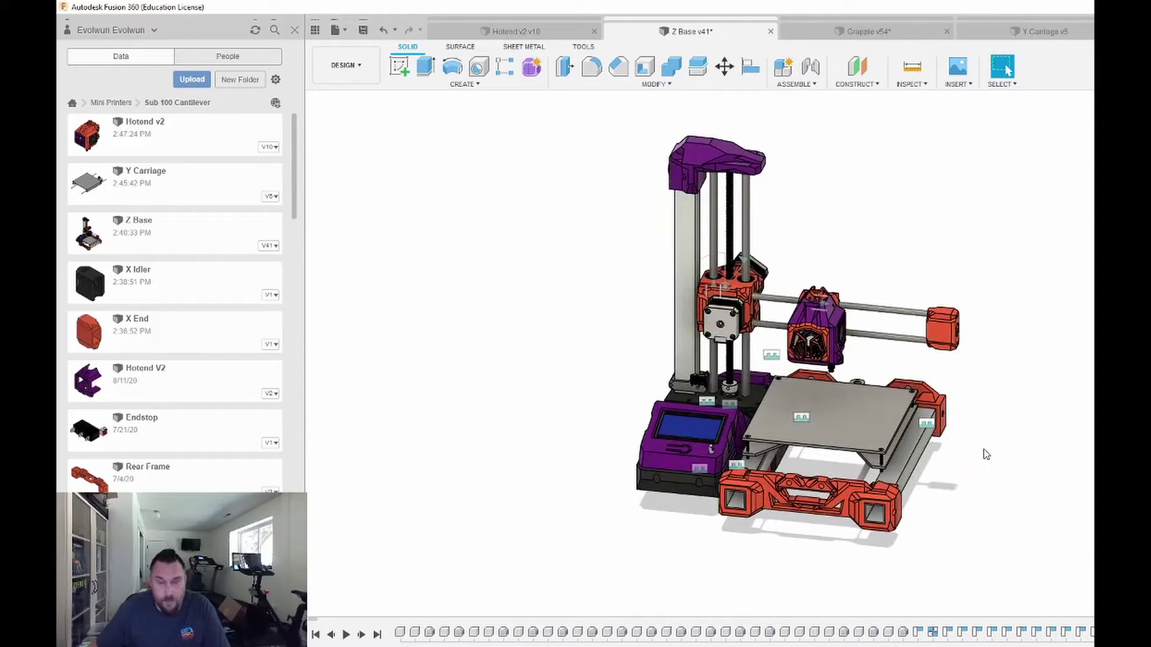
shift+middle_drag(984, 469, 958, 433)
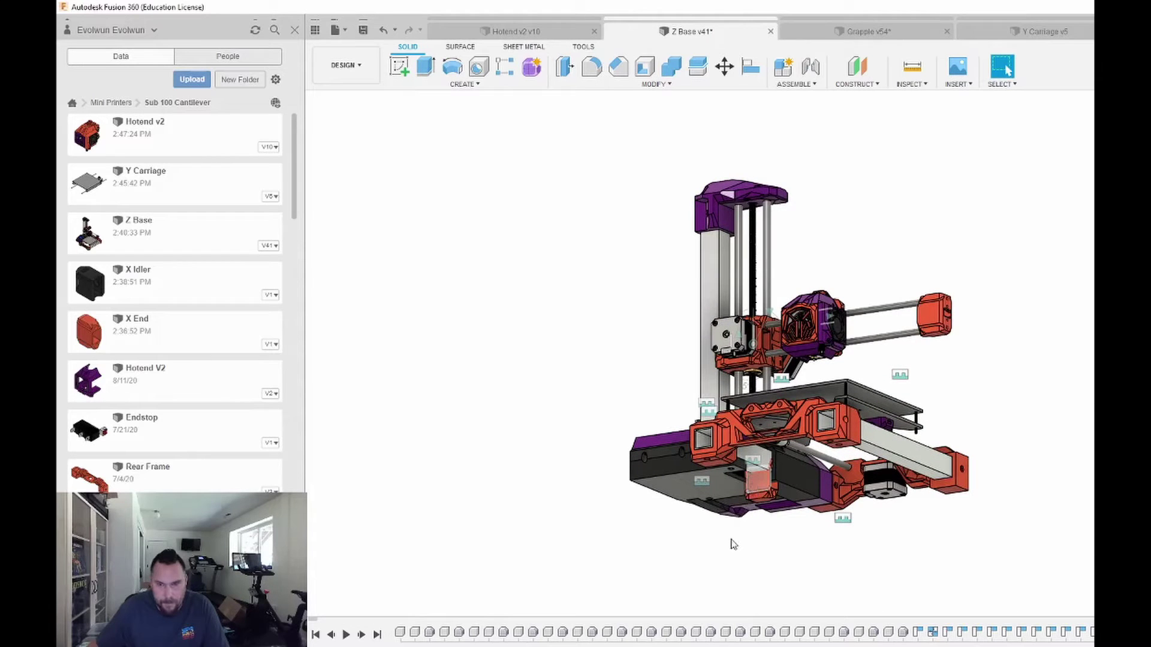
shift+middle_drag(1029, 434, 1024, 436)
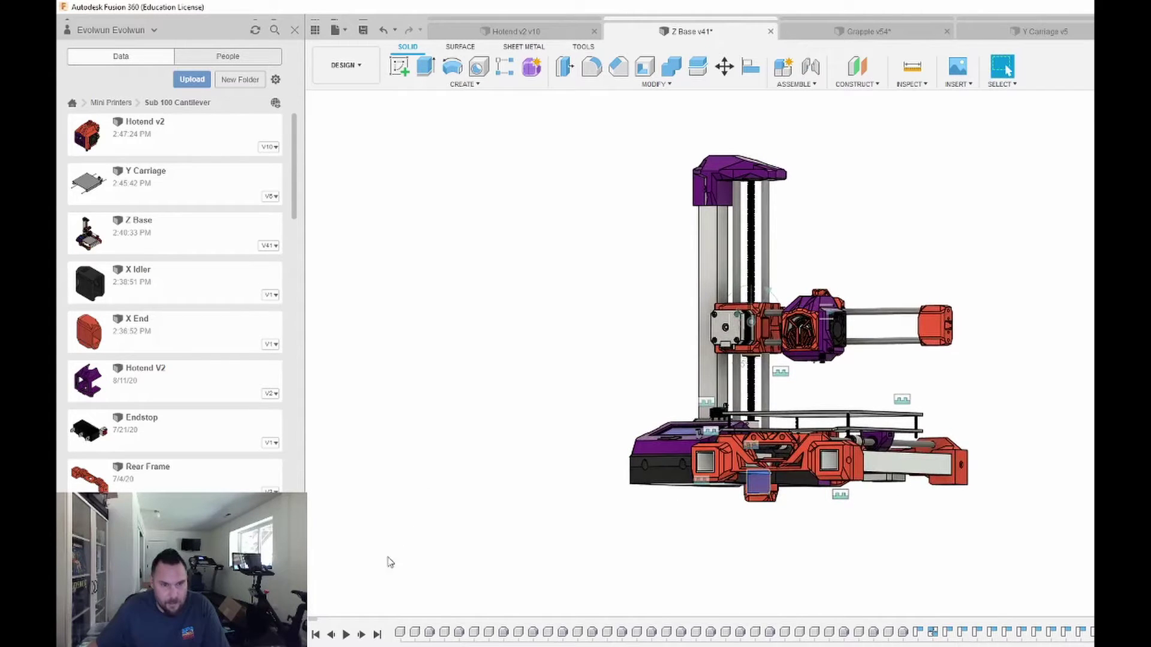
shift+middle_drag(608, 516, 634, 531)
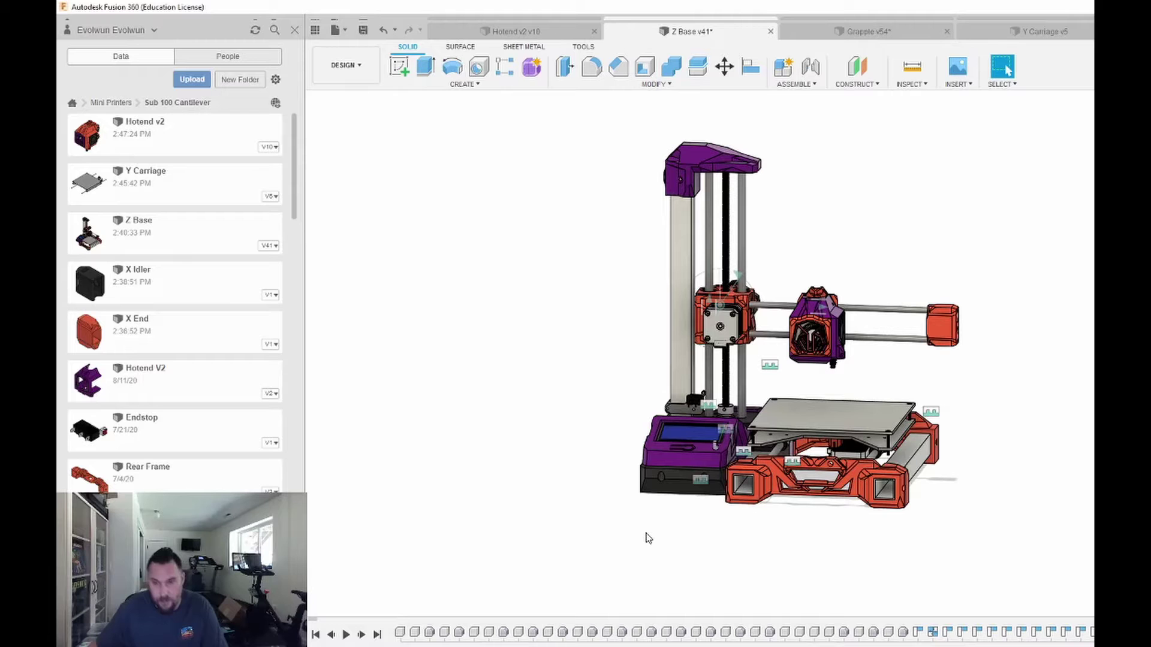
shift+middle_drag(663, 539, 639, 516)
shift+middle_drag(655, 367, 575, 390)
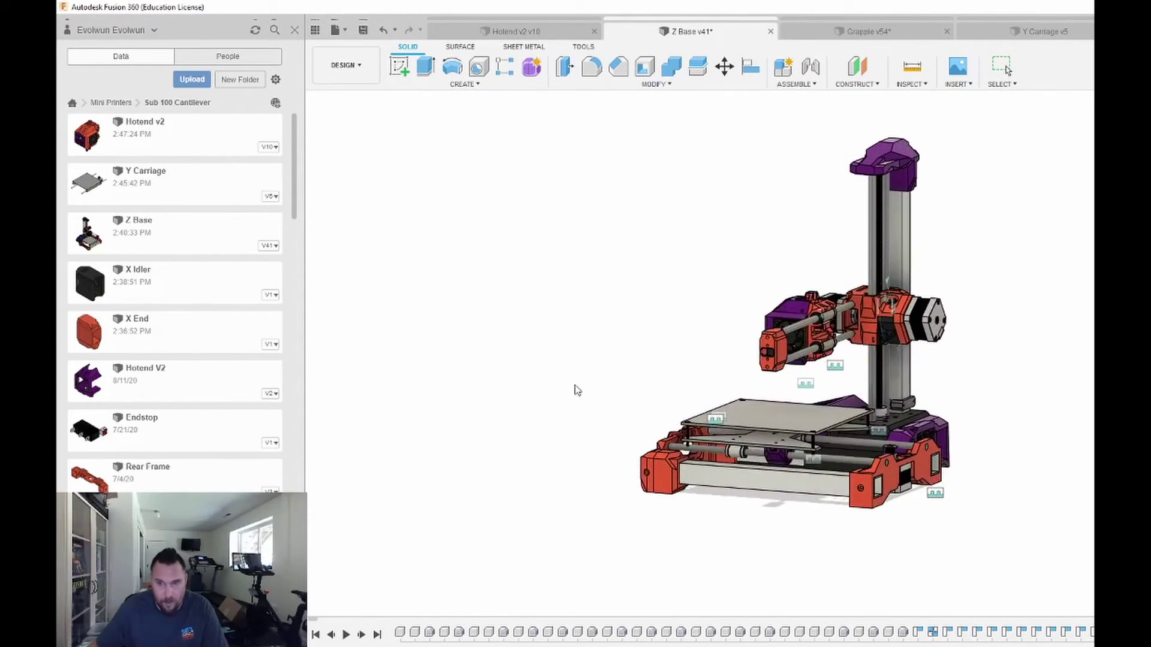
Zoom in on the Y rods and bearings under the bed and orbit around them.
scroll(885, 520, up, 4)
shift+middle_drag(889, 488, 878, 466)
scroll(873, 459, up, 4)
scroll(867, 450, up, 2)
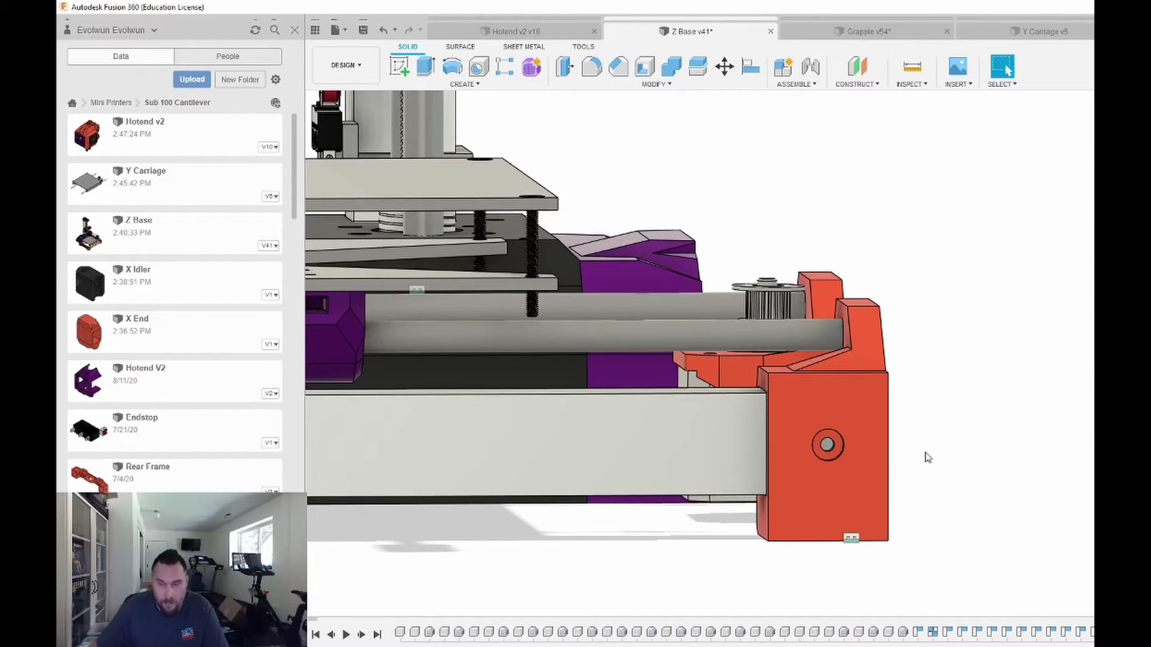
Zoom back out and orbit to a front-left isometric view of the whole printer.
scroll(922, 453, down, 3)
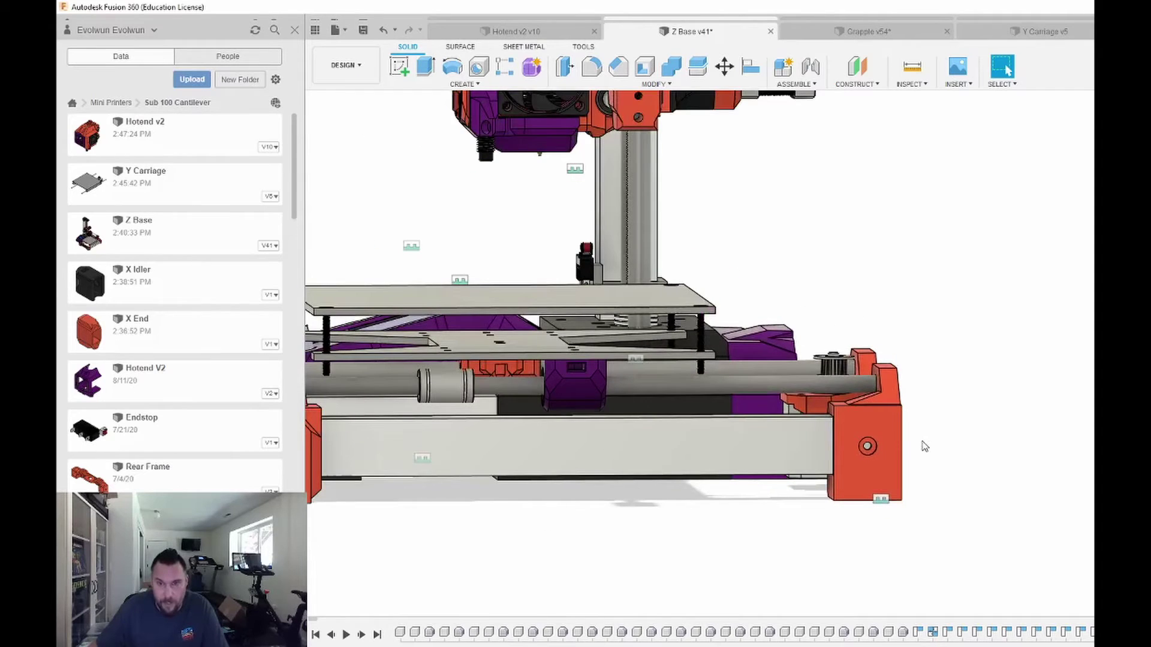
shift+middle_drag(921, 448, 950, 445)
scroll(950, 446, down, 5)
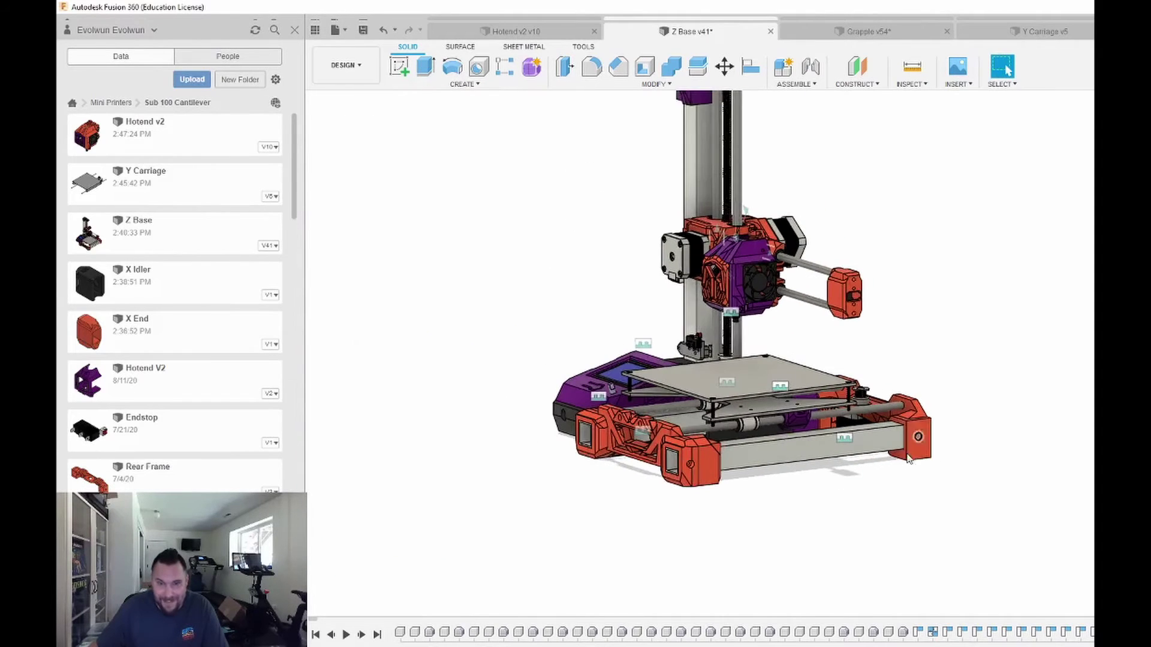
shift+middle_drag(792, 470, 936, 478)
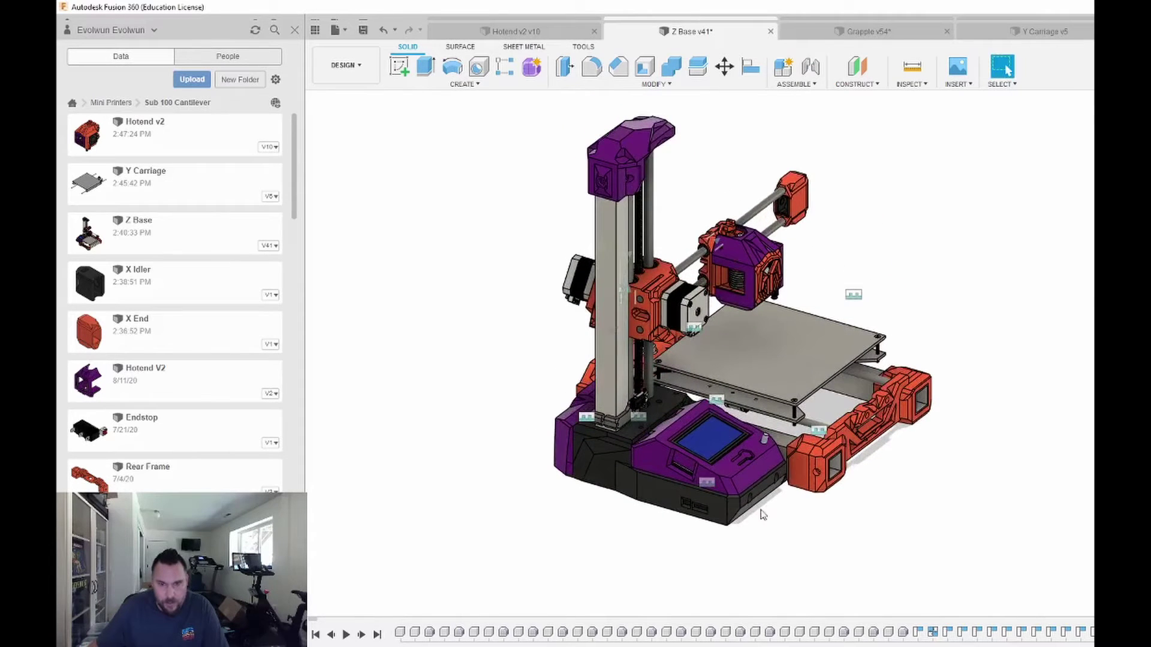
Hide the purple display cover to expose the LCD board.
click(647, 454)
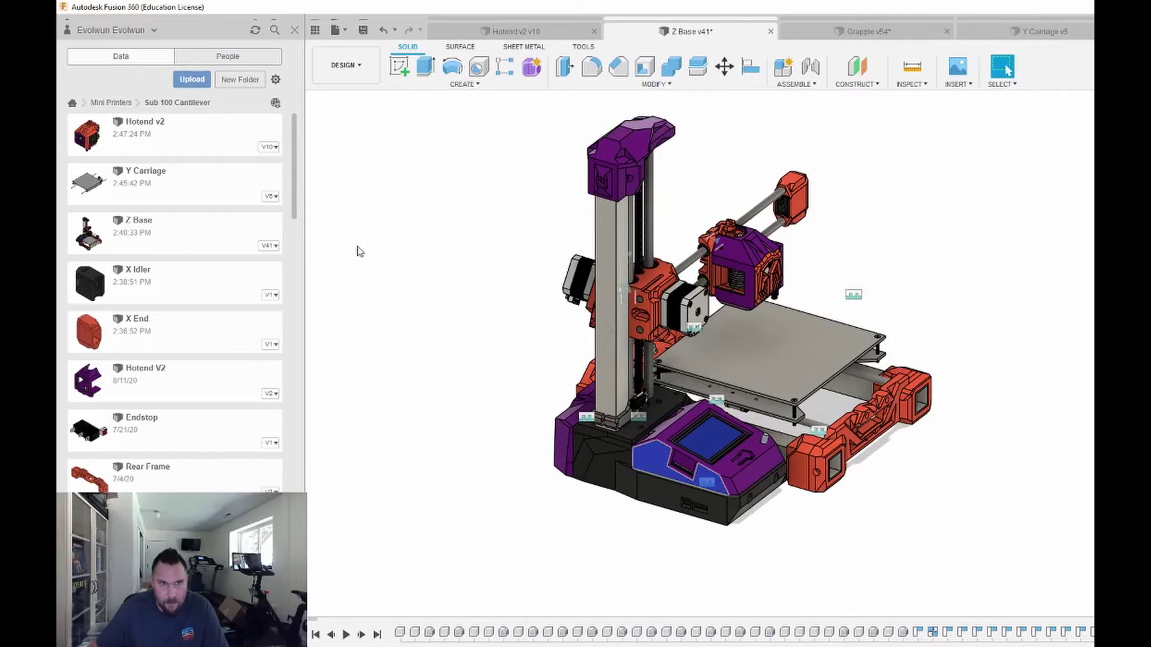
key(v)
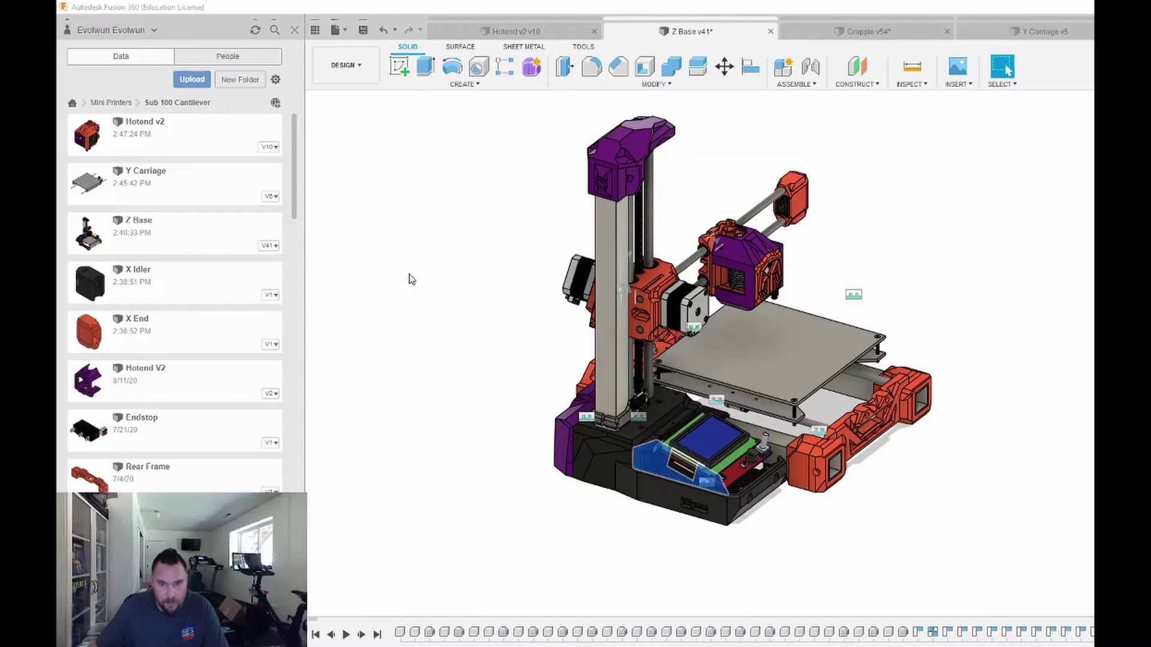
click(712, 440)
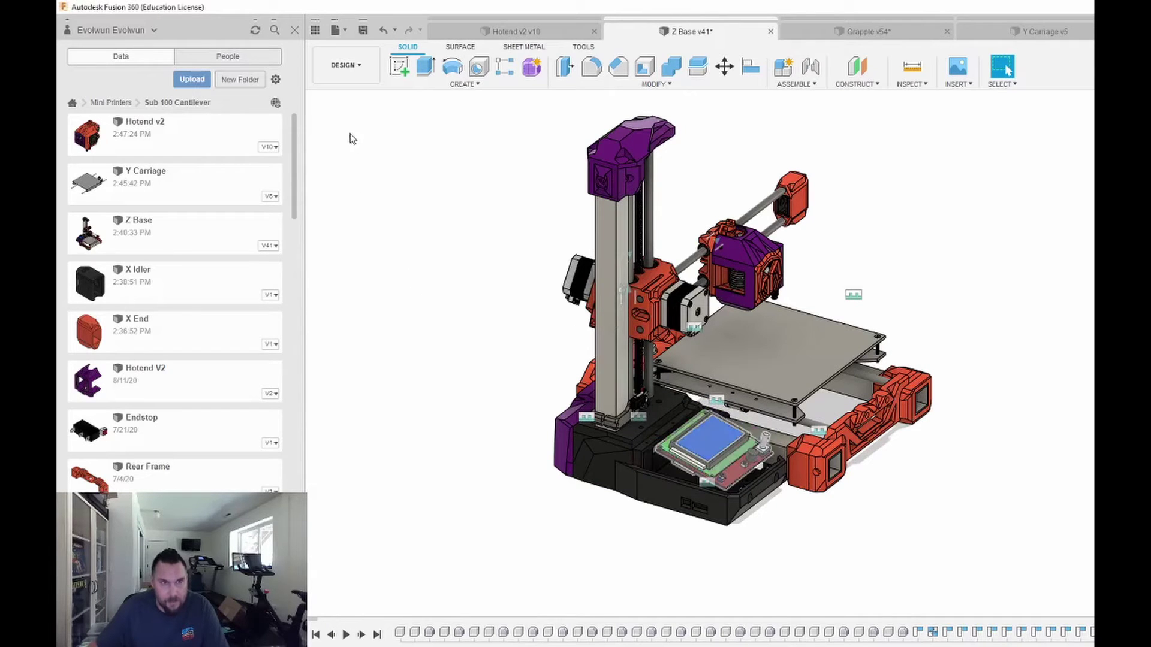
click(372, 163)
Zoom into the base and hide its top plate to expose the Z stepper motor.
shift+middle_drag(624, 506, 577, 492)
scroll(702, 413, up, 8)
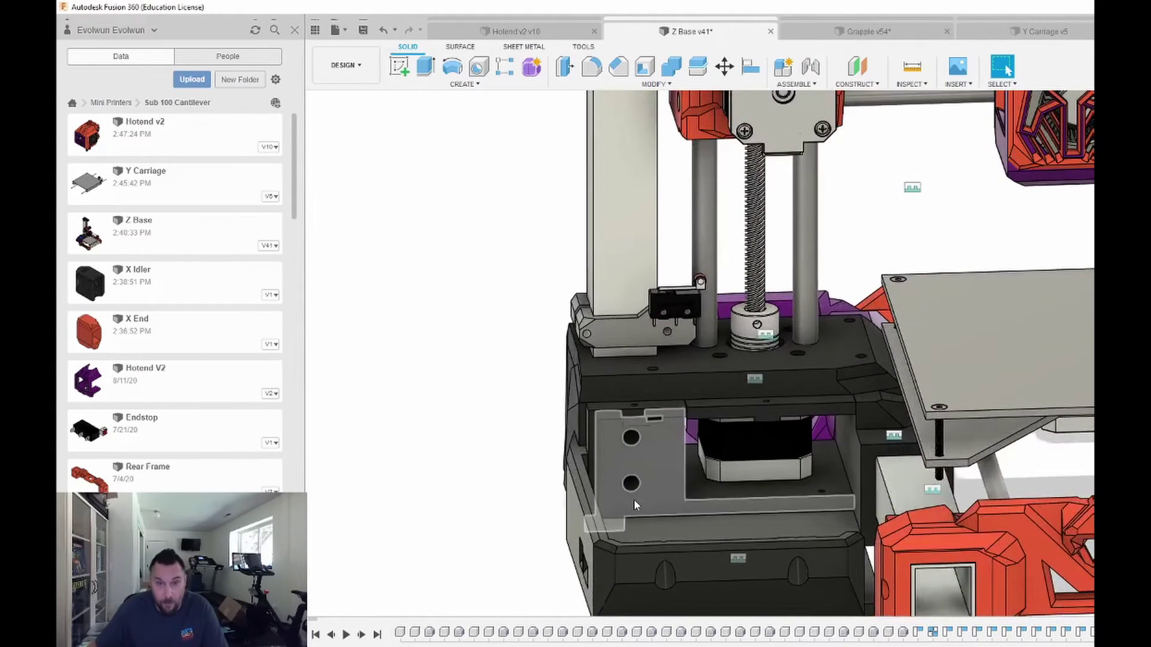
shift+middle_drag(644, 516, 639, 493)
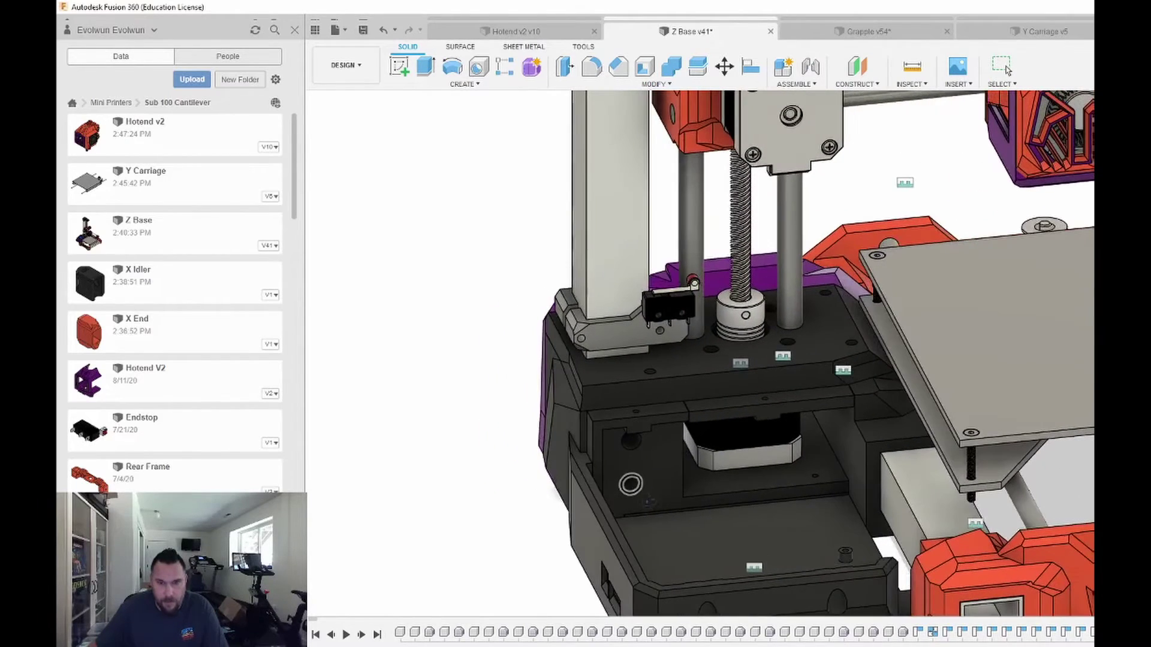
click(649, 457)
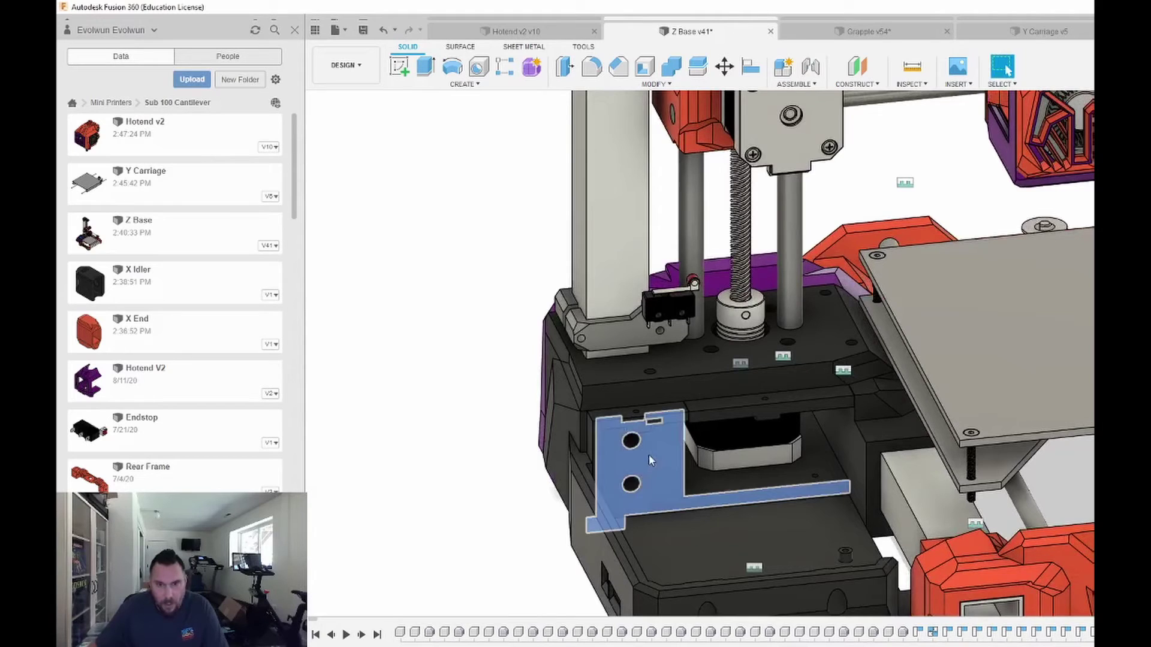
click(642, 381)
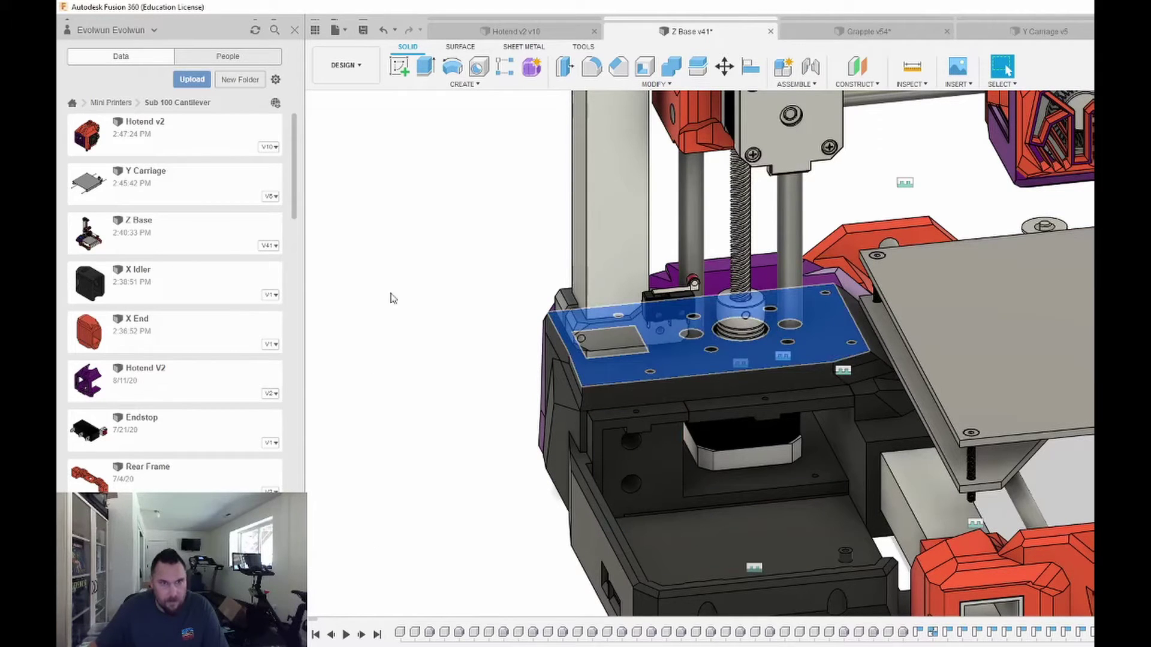
key(v)
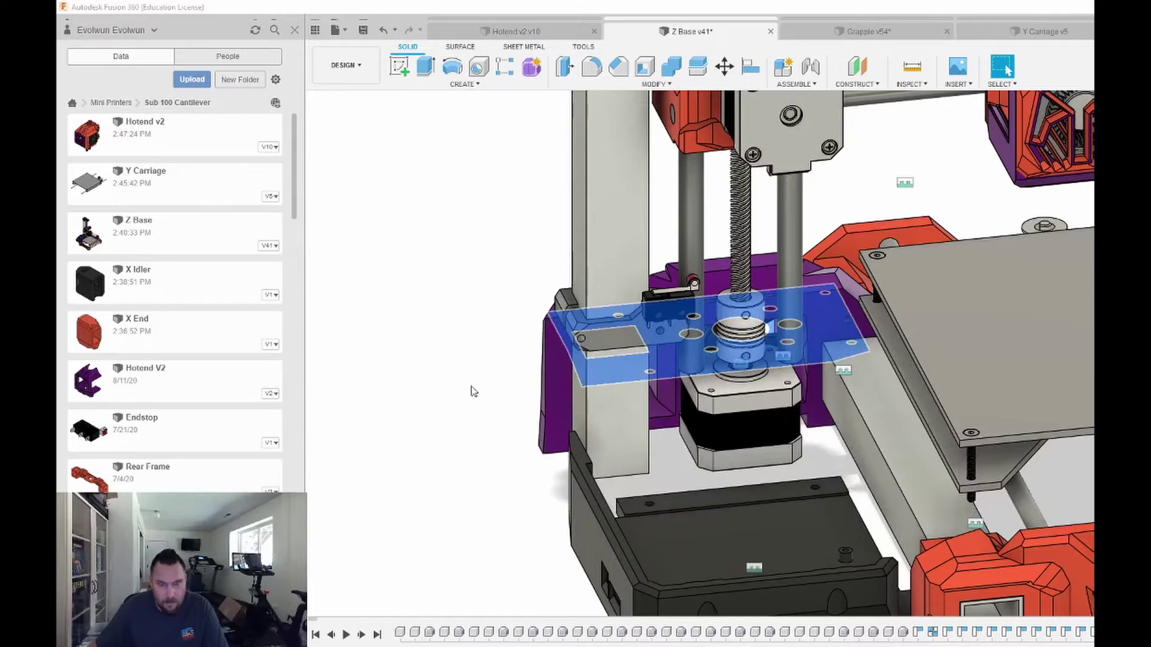
key(v)
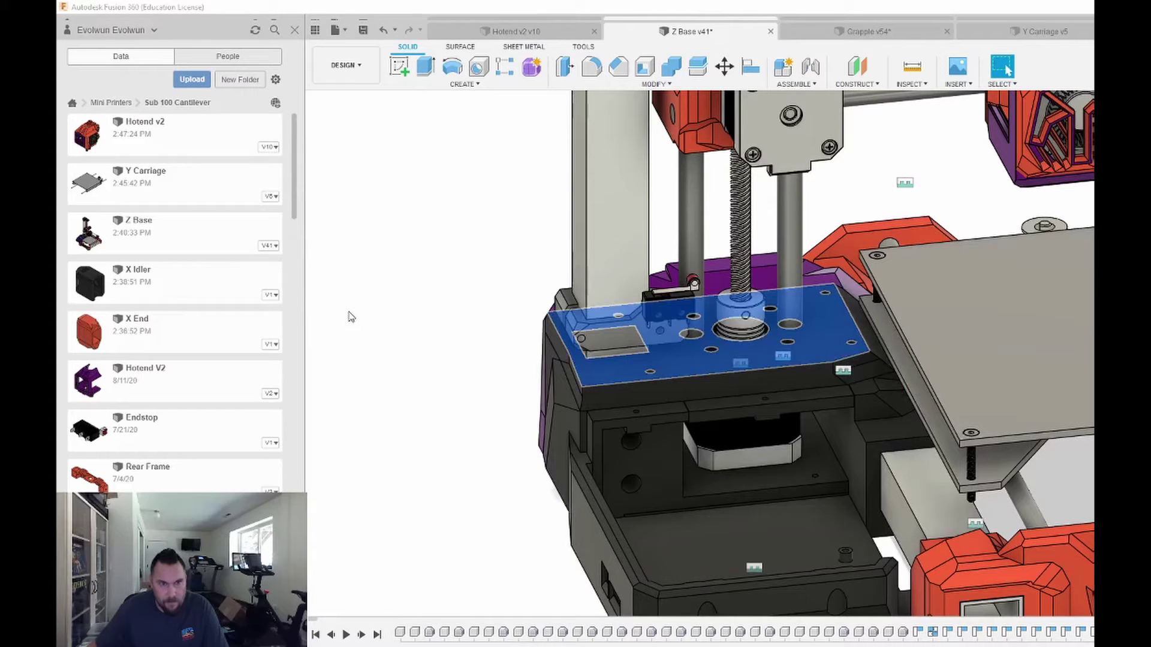
Hide the base housing again and view the base from low and high angles.
key(v)
click(496, 350)
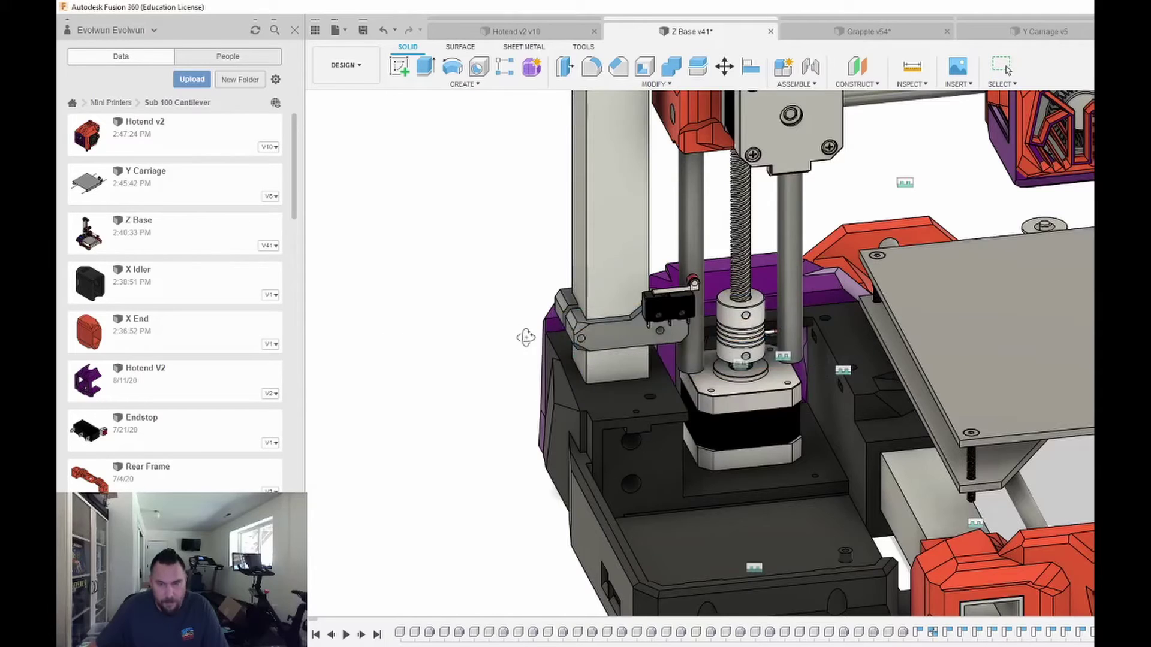
shift+middle_drag(527, 337, 521, 340)
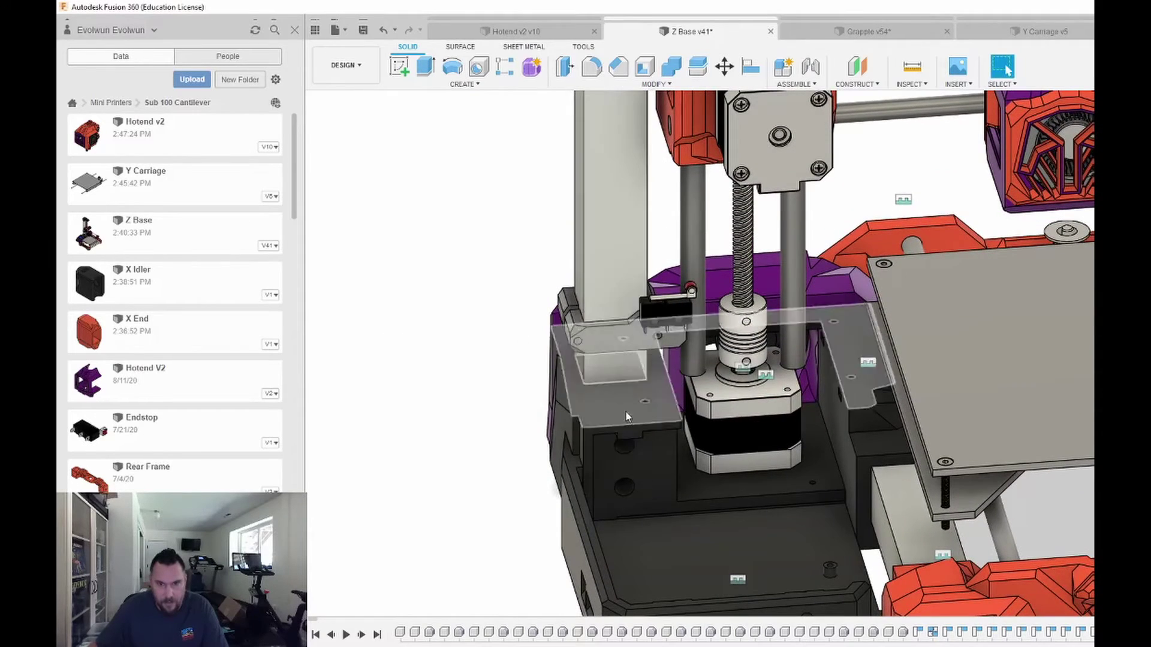
shift+middle_drag(627, 457, 625, 403)
shift+middle_drag(623, 363, 612, 247)
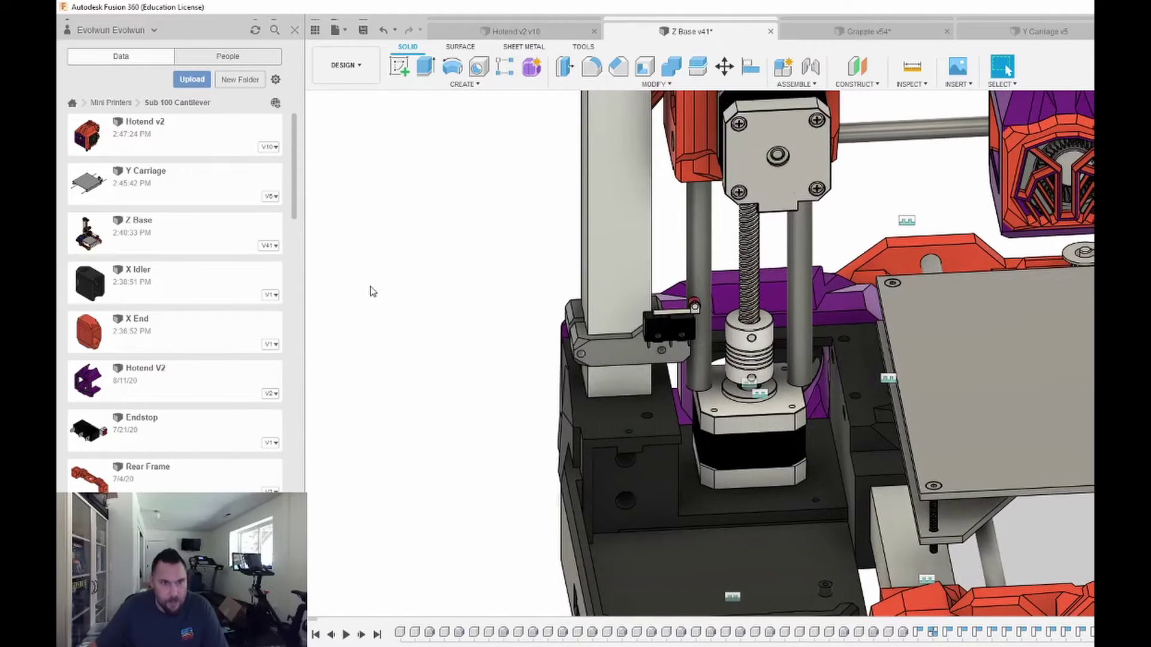
Show the base plate again, zoom out and look down into the base from behind.
click(361, 309)
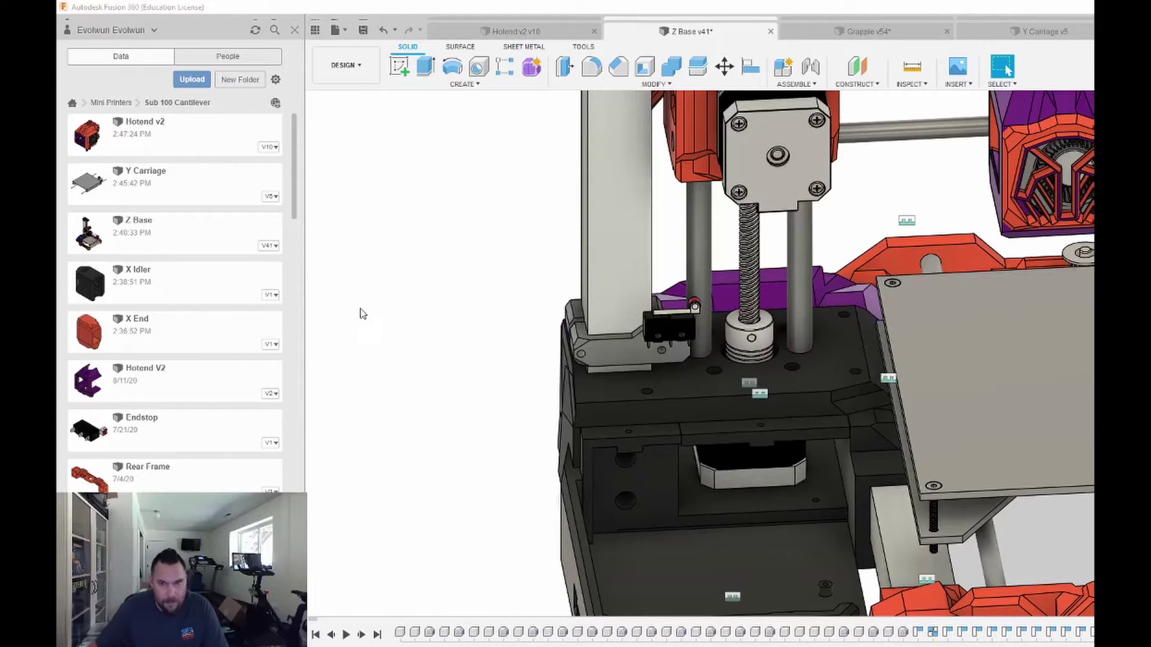
mouse_move(527, 337)
shift+middle_down()
mouse_move(522, 313)
mouse_move(527, 324)
shift+middle_up()
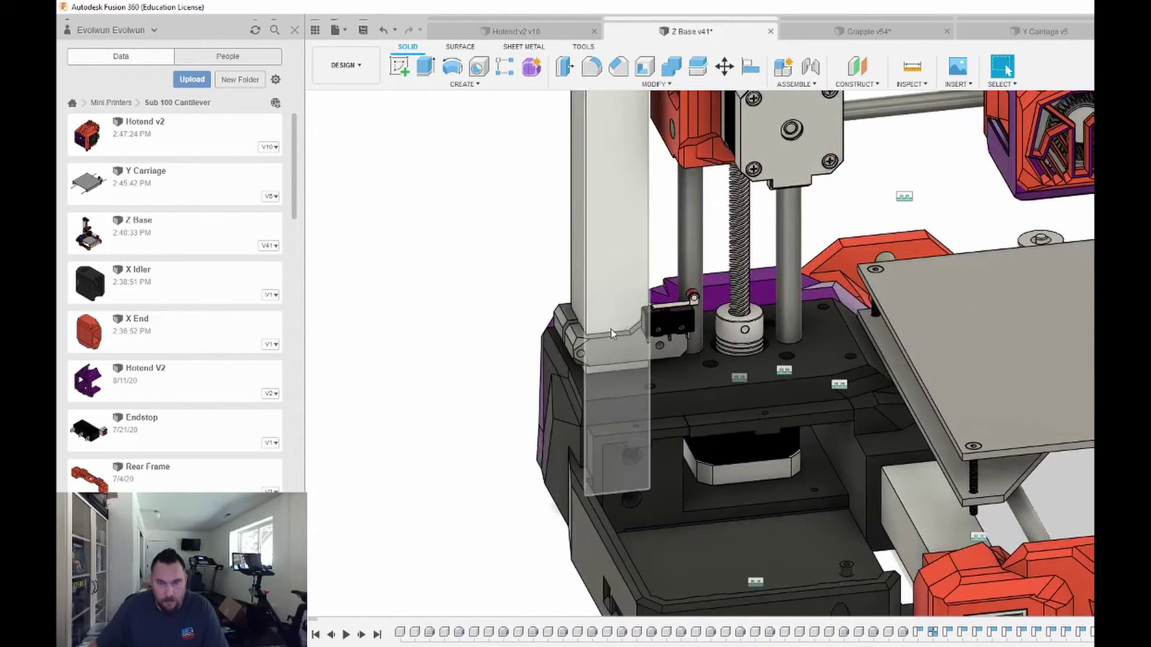
scroll(602, 353, down, 3)
scroll(602, 353, down, 2)
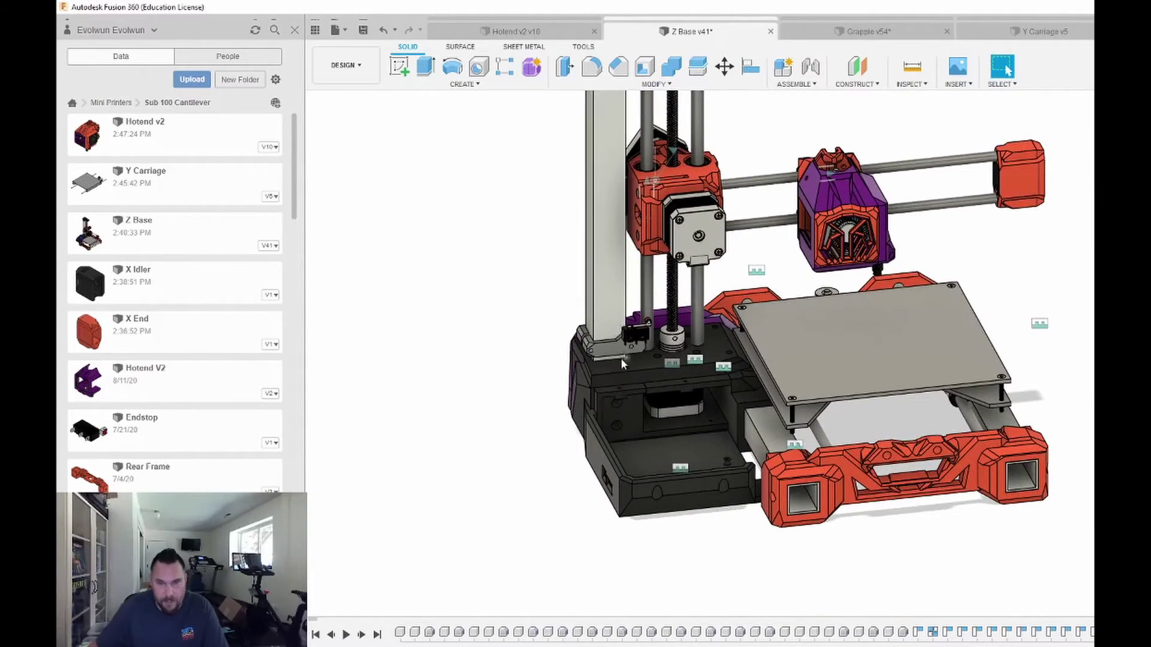
scroll(649, 373, up, 2)
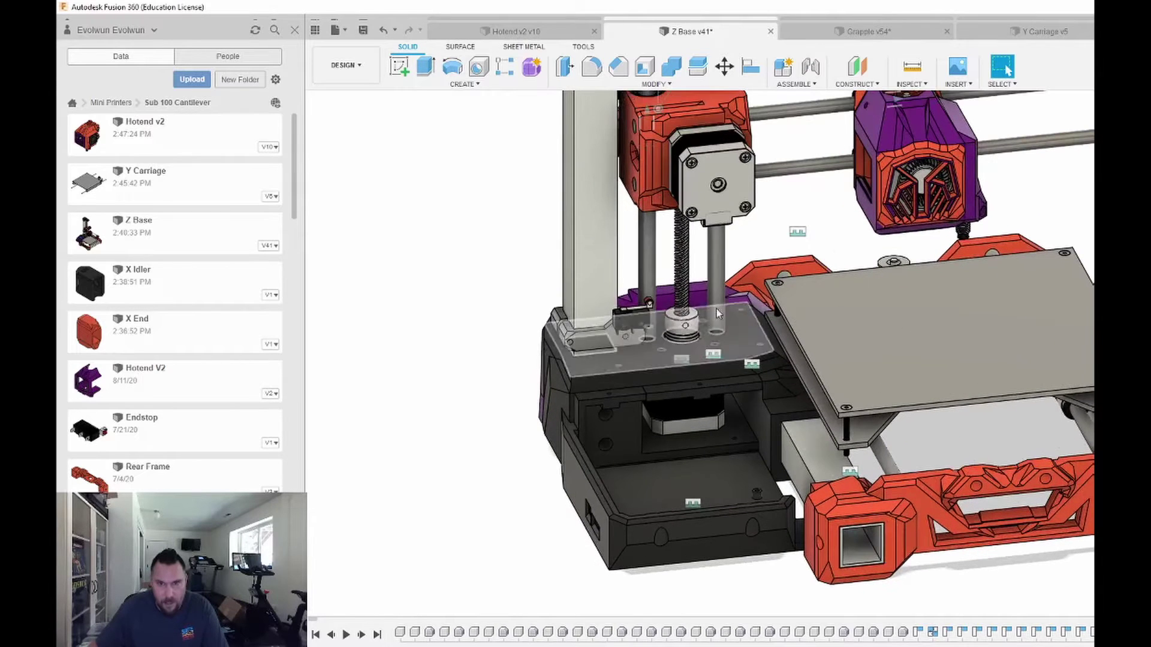
shift+middle_drag(701, 383, 697, 384)
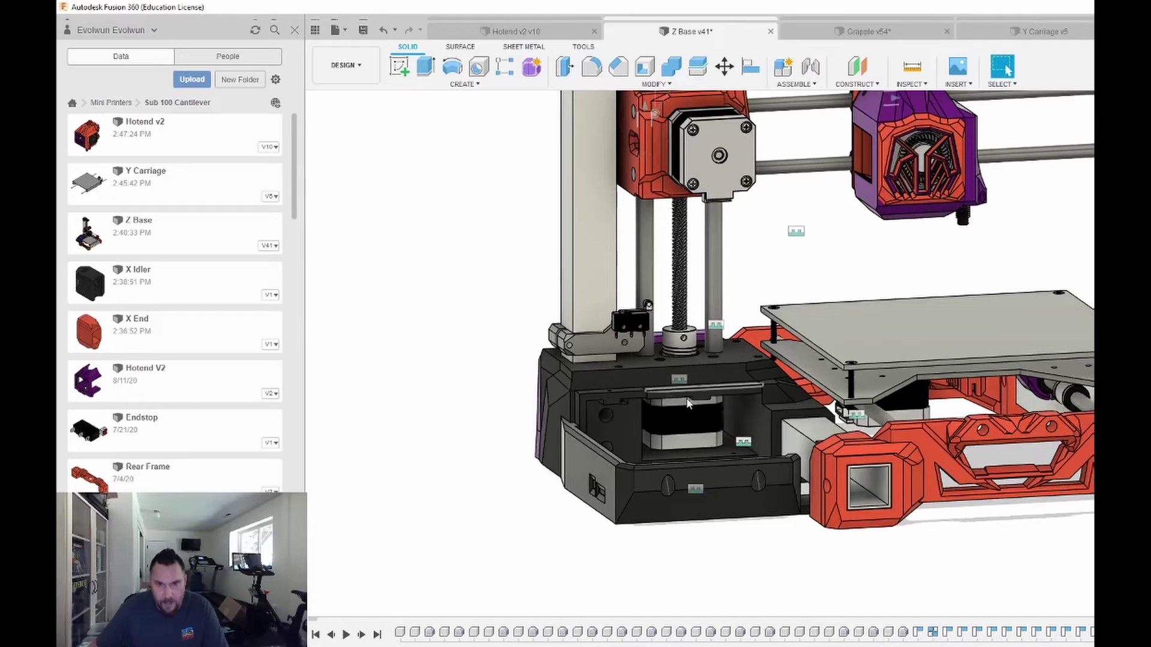
shift+middle_drag(693, 407, 713, 393)
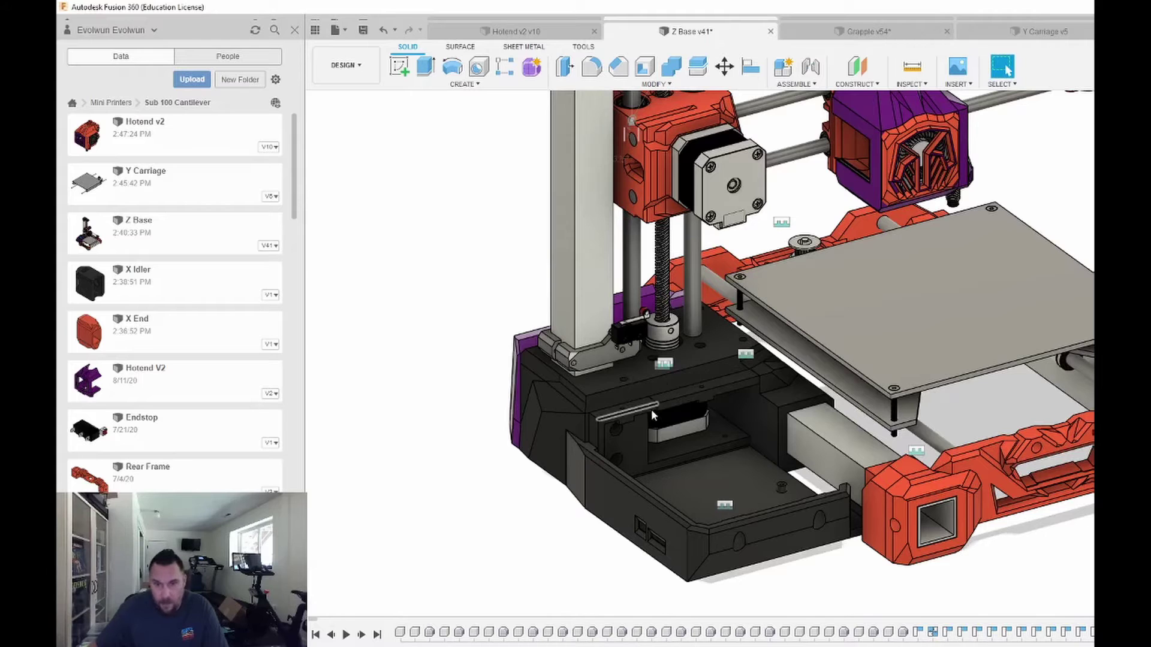
Orbit from a top-down view around to the rear-right and zoom onto the base's electronics bay.
scroll(661, 403, down, 3)
shift+middle_drag(661, 403, 790, 386)
scroll(849, 407, down, 3)
scroll(753, 420, up, 4)
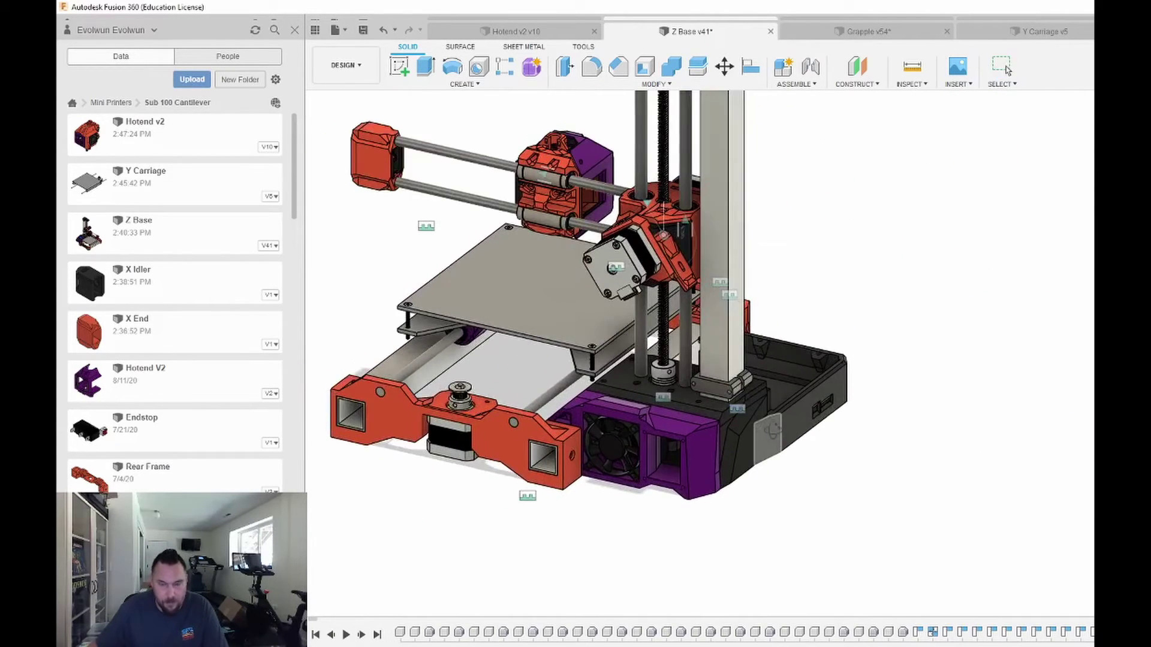
shift+middle_drag(880, 410, 744, 349)
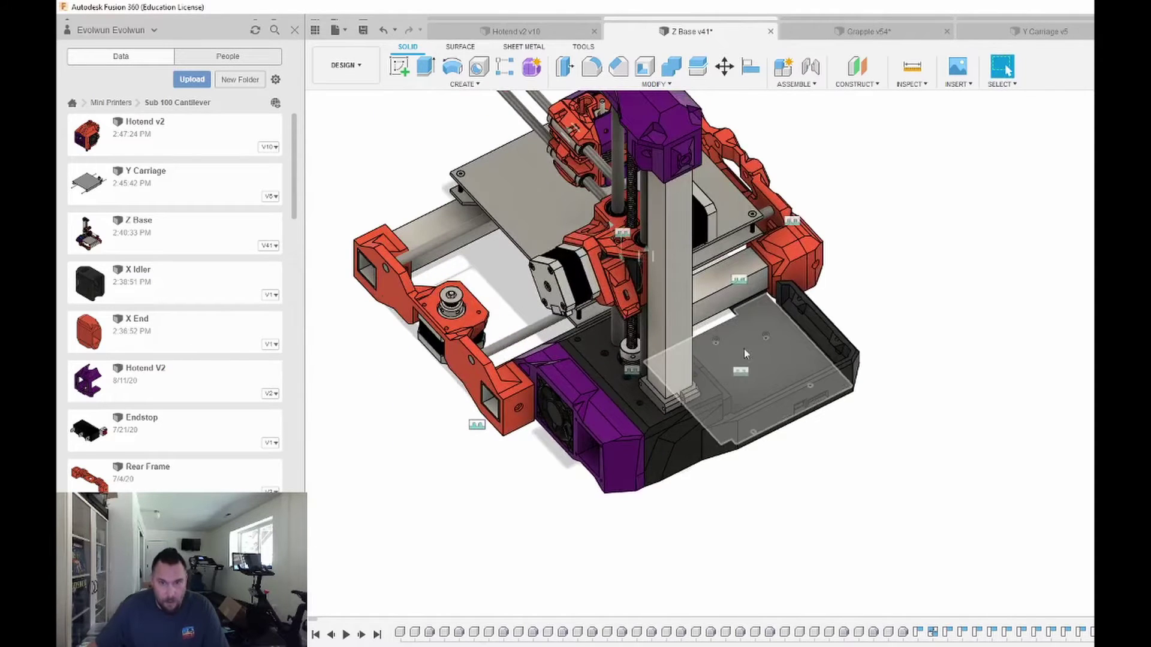
shift+middle_drag(683, 472, 561, 455)
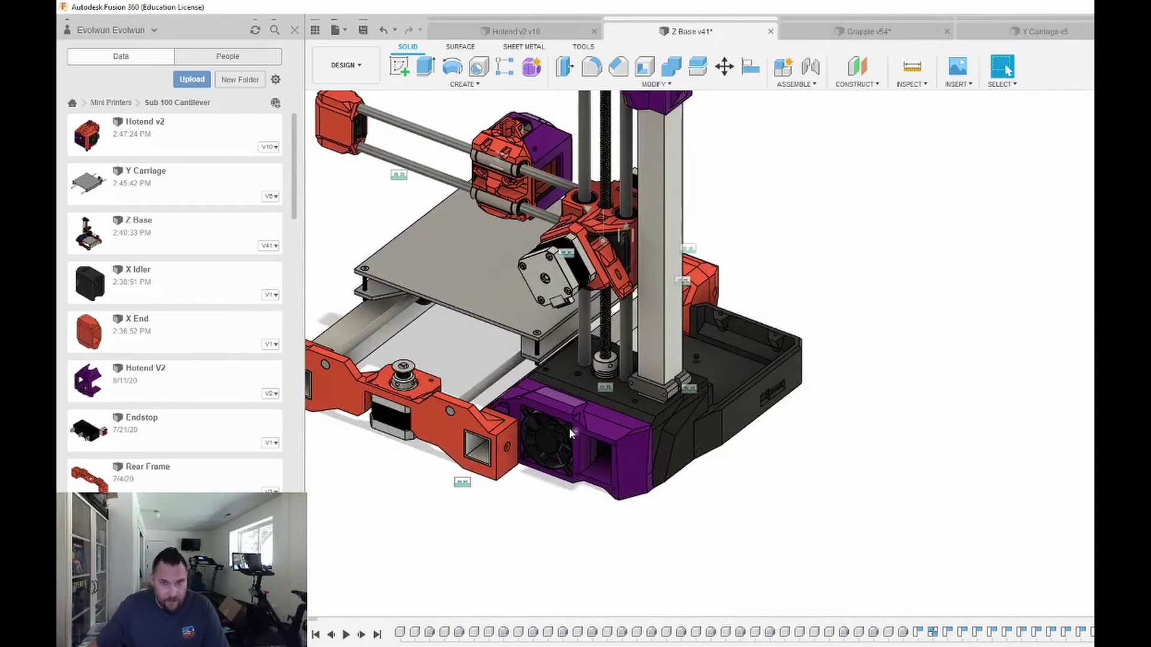
shift+middle_drag(737, 414, 702, 378)
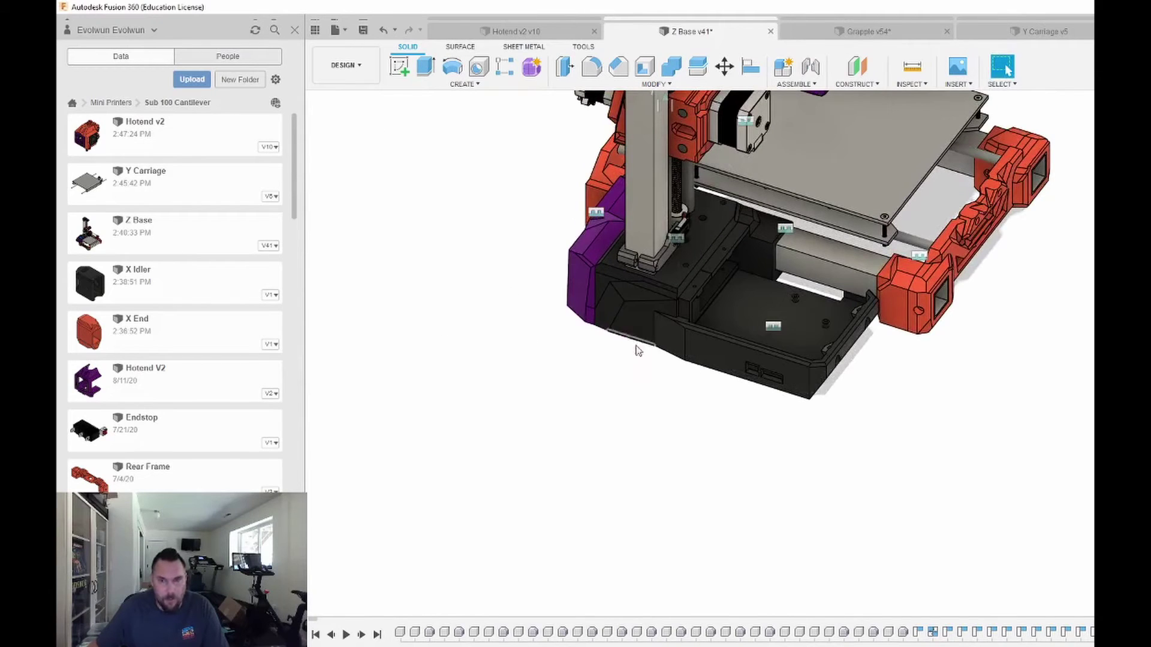
scroll(653, 358, down, 1)
scroll(744, 270, up, 3)
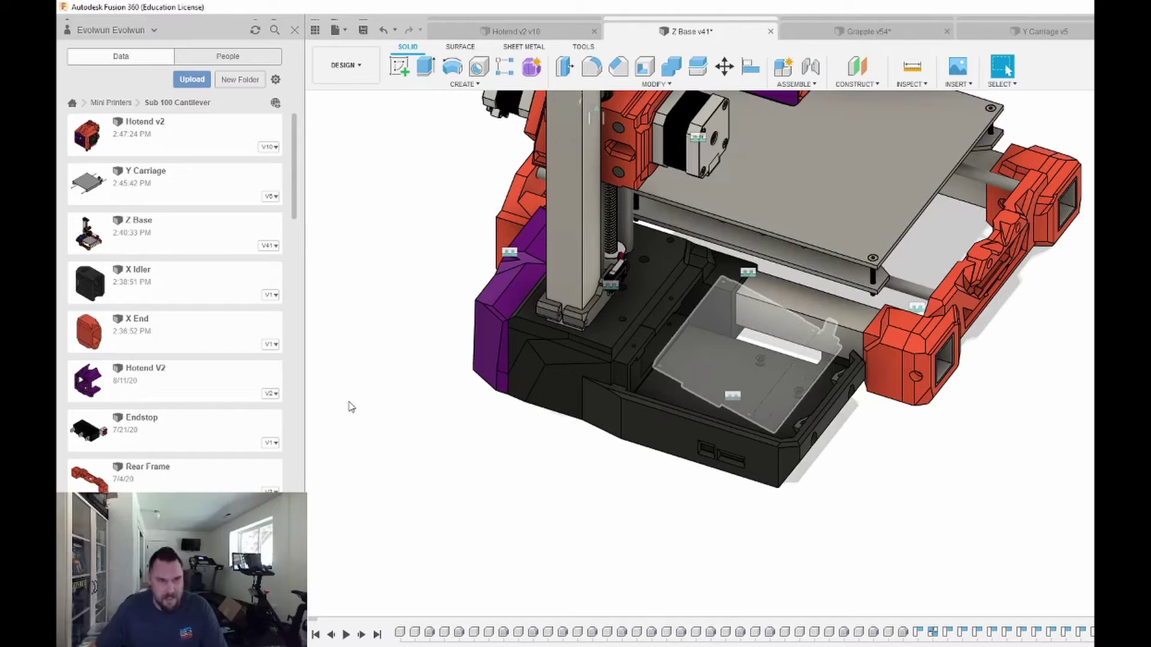
Hide the translucent bay plate, restore the purple cover and LCD with undo, and zoom out.
key(v)
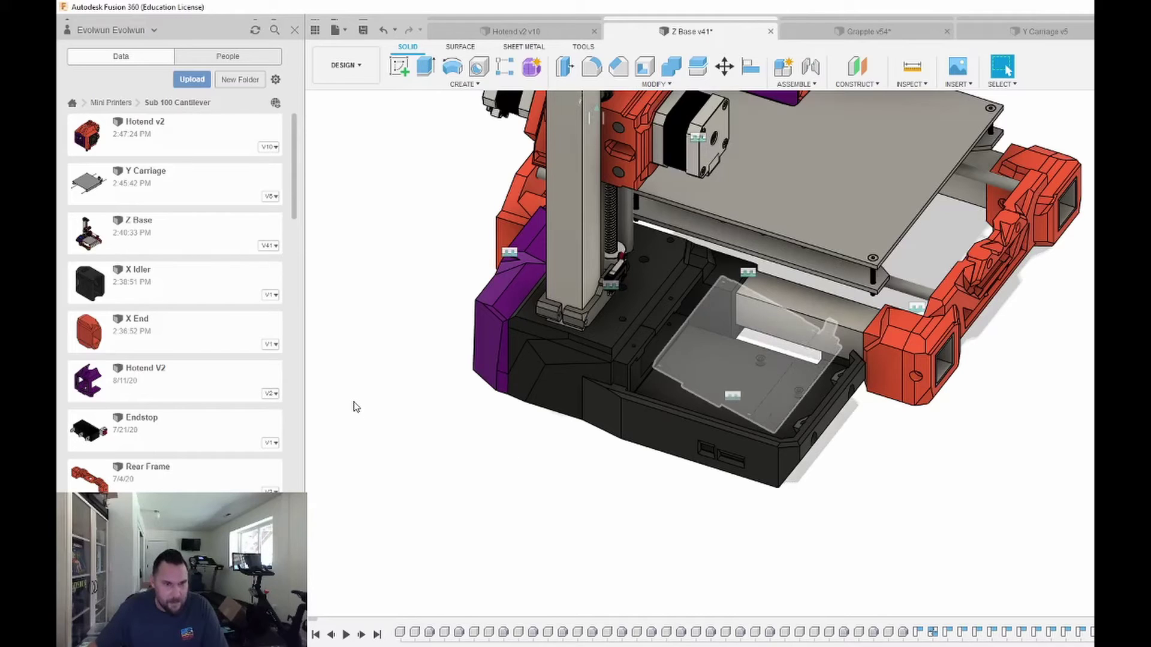
key(v)
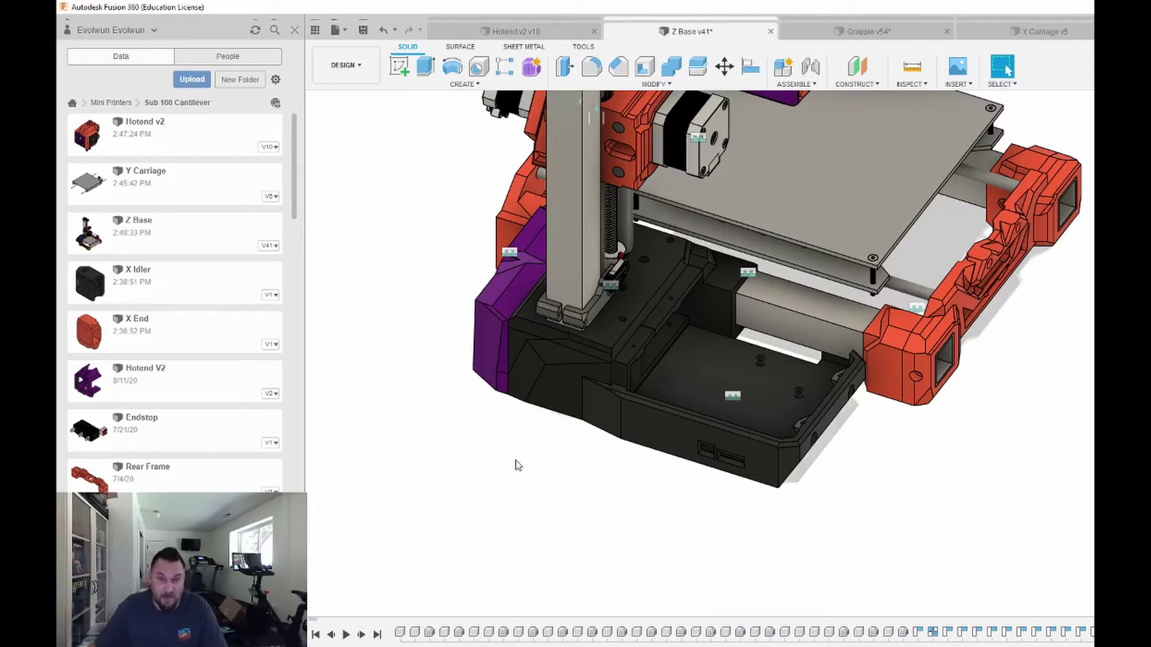
key(ctrl+z)
key(ctrl+z)
shift+middle_drag(603, 479, 589, 457)
scroll(573, 479, down, 3)
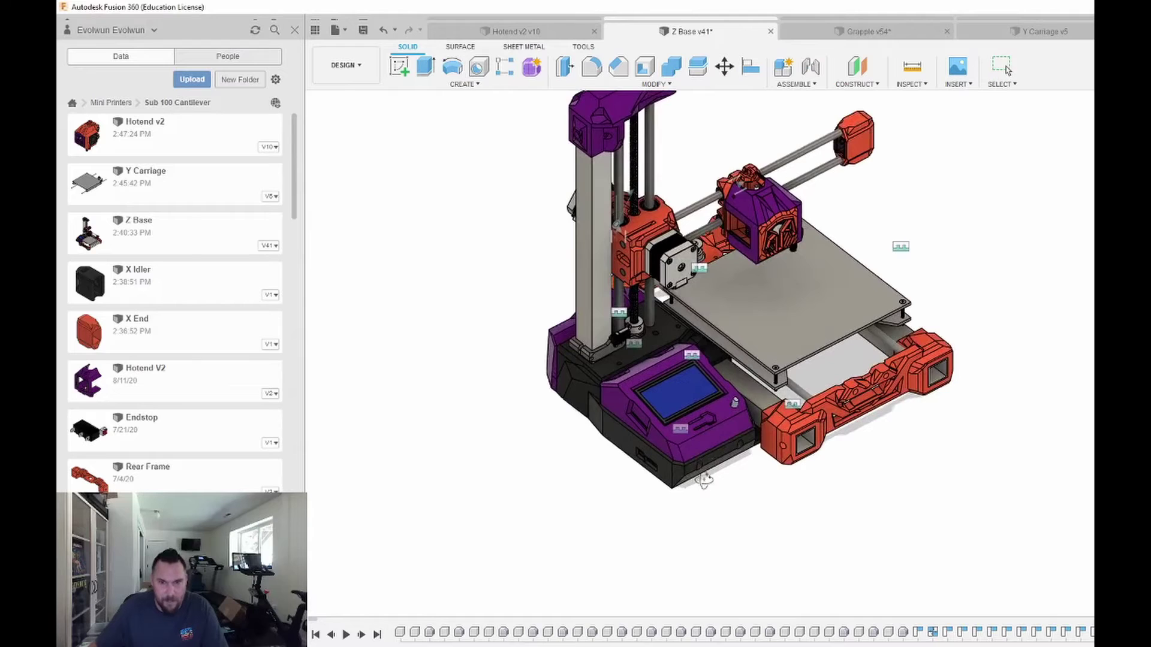
Zoom onto the purple control box and orbit so its LCD faces right-front.
shift+middle_drag(704, 480, 718, 478)
scroll(585, 468, up, 5)
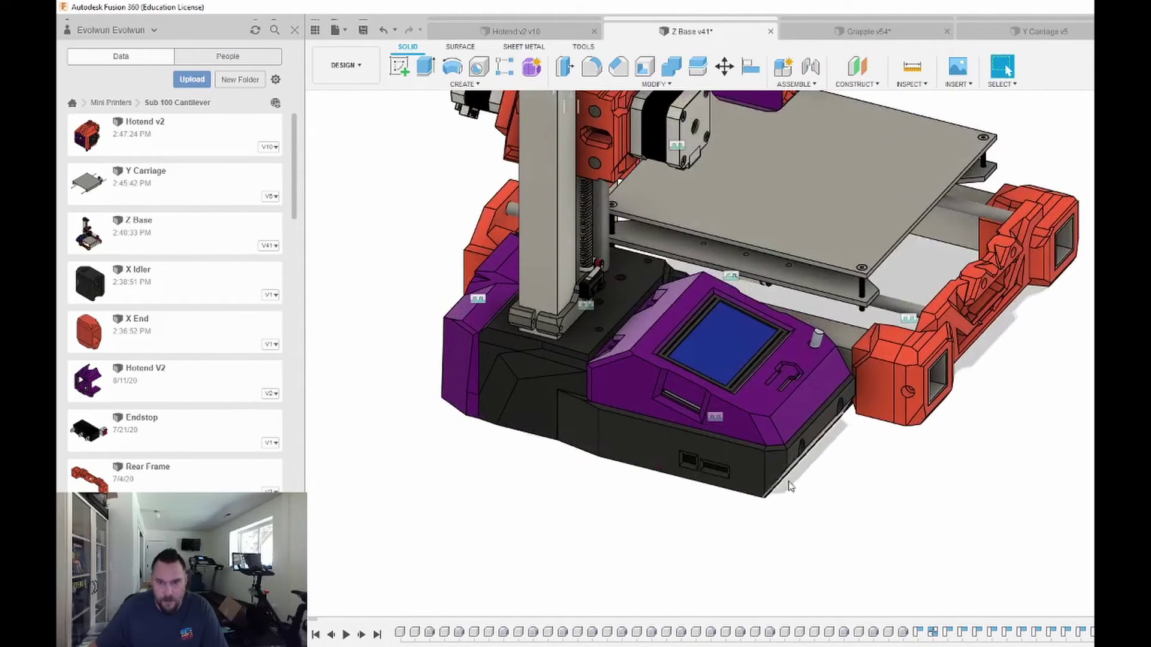
shift+middle_drag(822, 497, 779, 475)
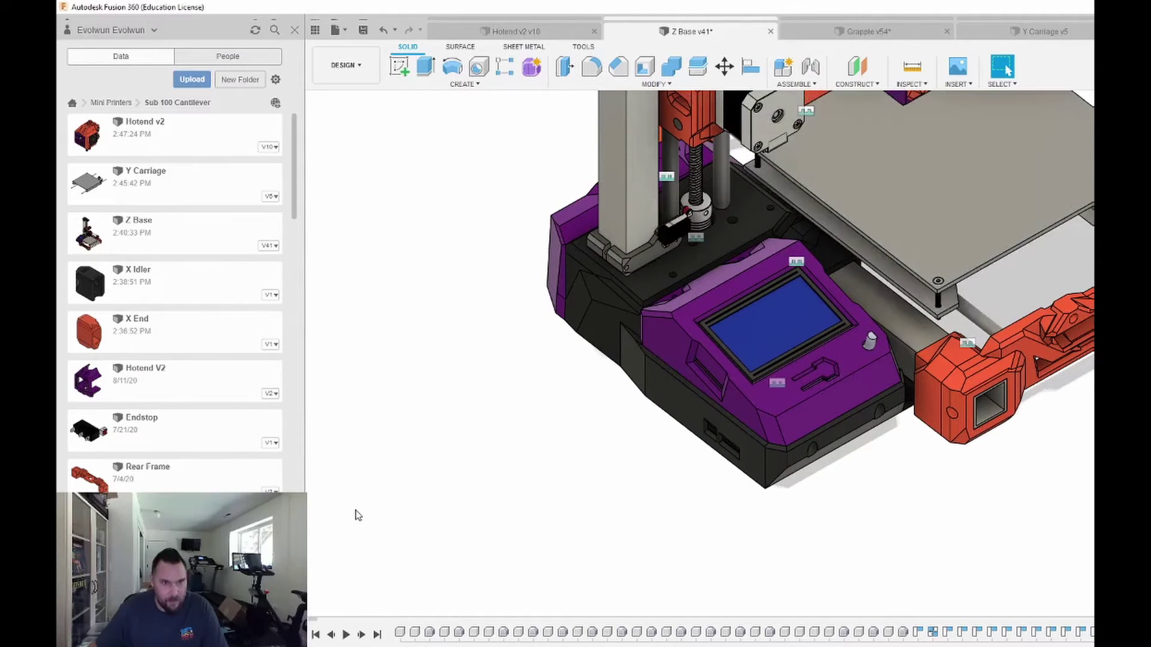
Zoom out, orbit to the opposite side, and close in on the X carriage and Z column.
scroll(180, 450, down, 1)
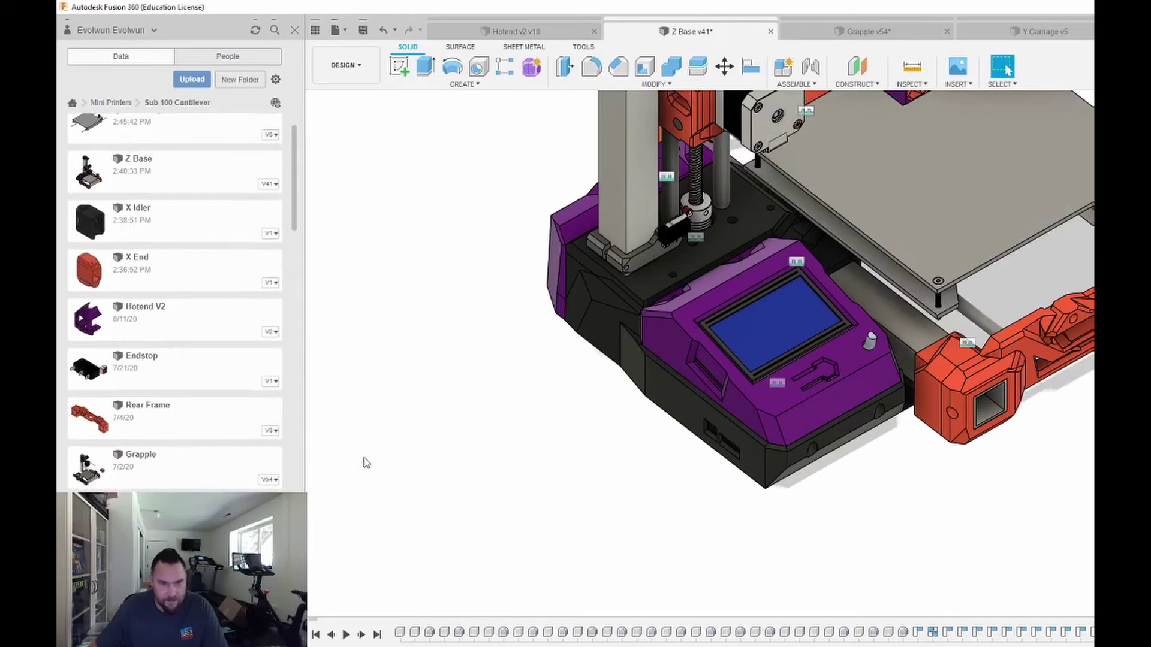
scroll(725, 490, down, 5)
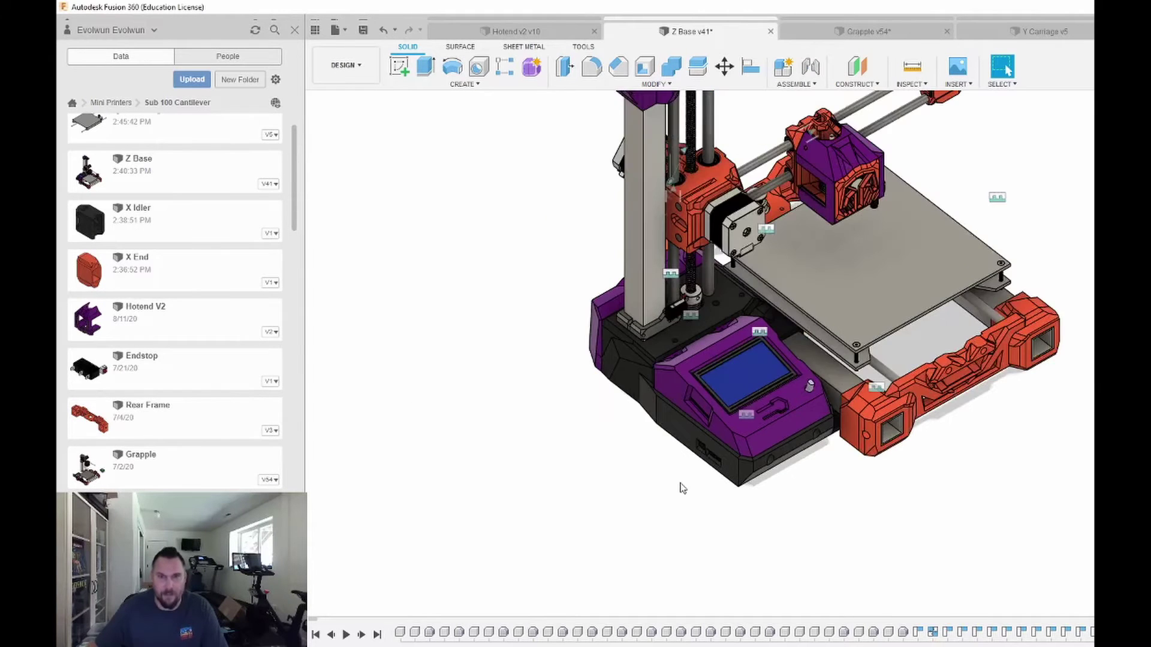
shift+middle_drag(656, 491, 845, 482)
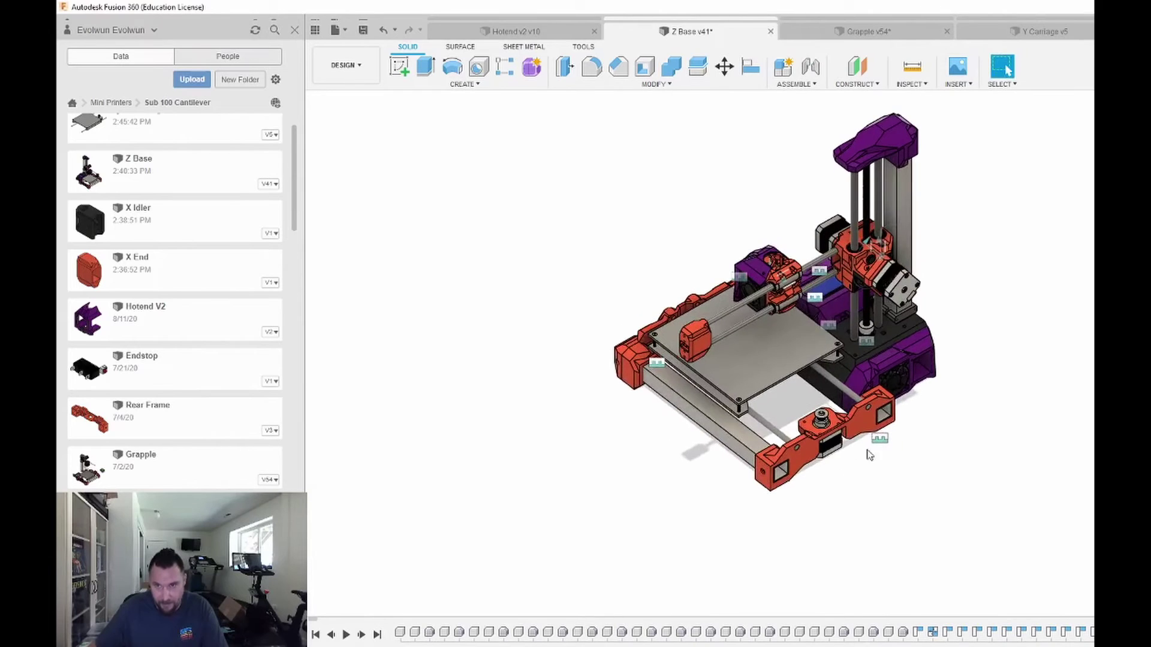
scroll(851, 441, up, 3)
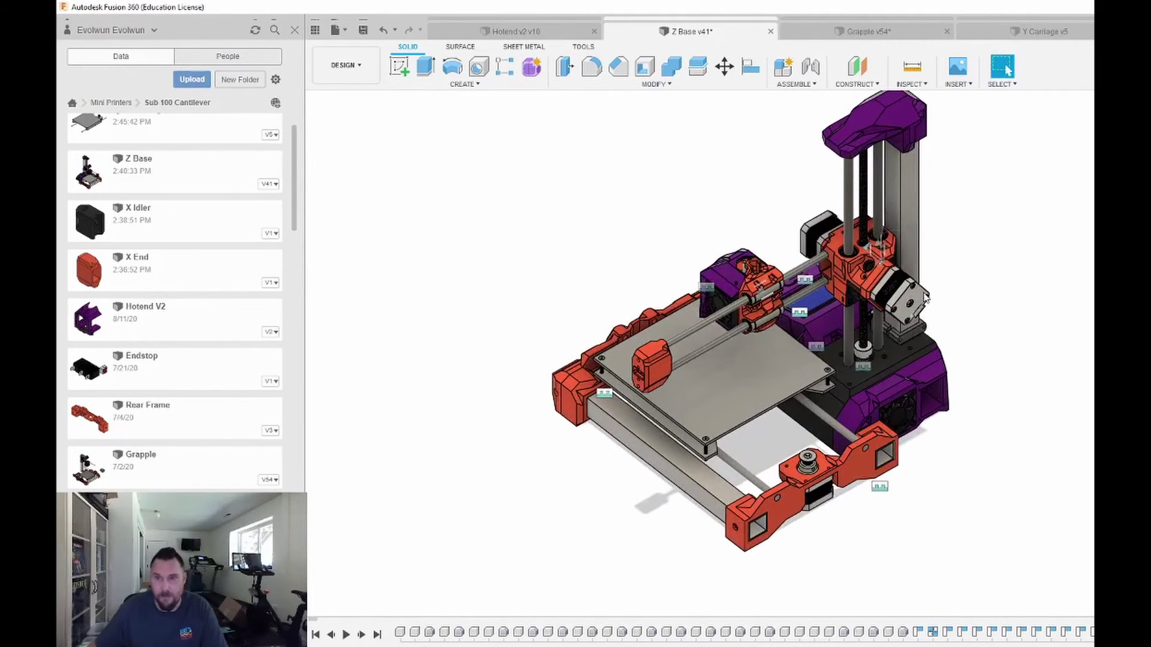
scroll(868, 359, up, 5)
mouse_move(913, 305)
shift+middle_down()
mouse_move(910, 315)
mouse_move(934, 316)
mouse_move(909, 313)
mouse_move(907, 324)
shift+middle_up()
Zoom onto the Z carriage and inspect the X carriage from front, right-side and angled views.
scroll(879, 334, down, 2)
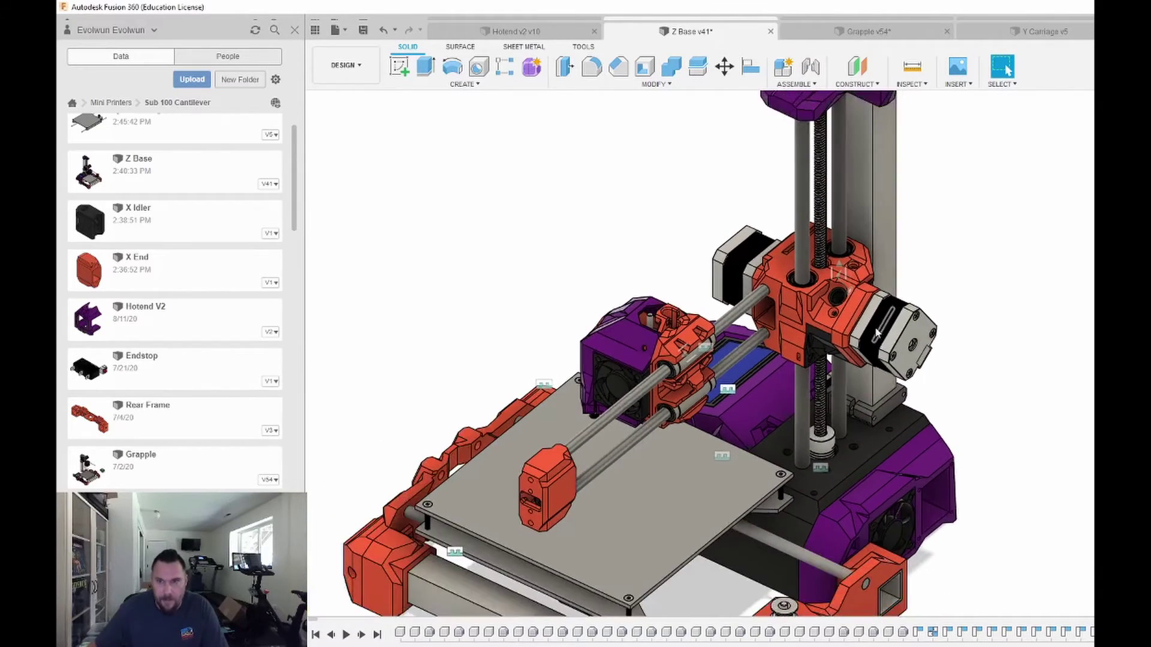
scroll(851, 323, up, 3)
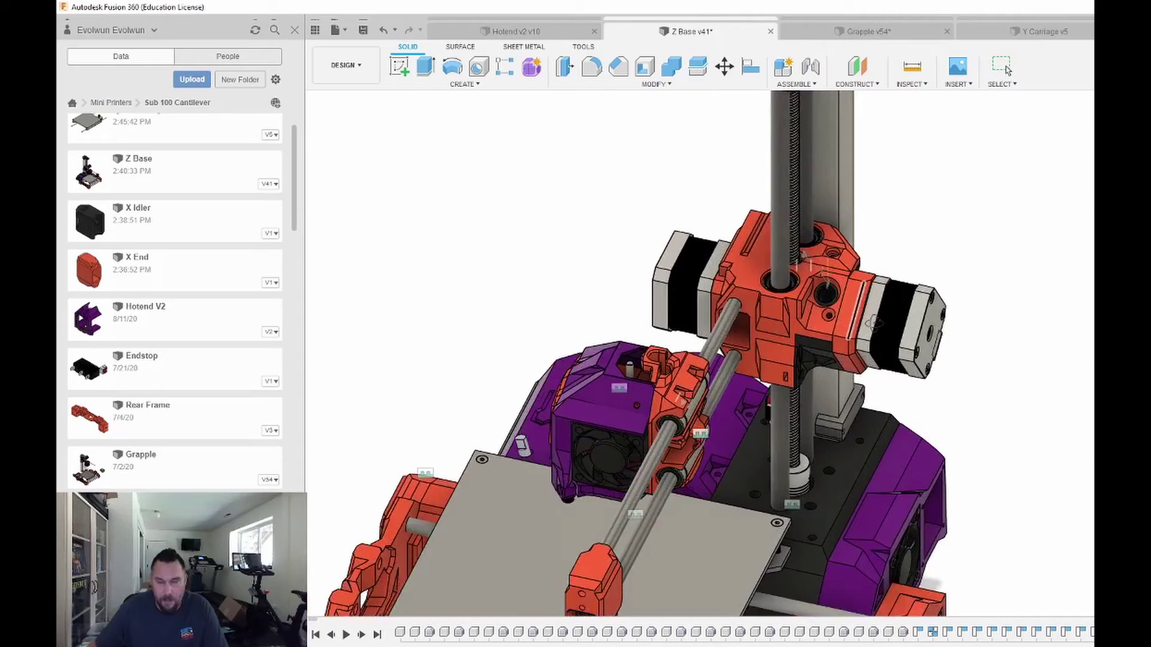
shift+middle_drag(872, 321, 848, 322)
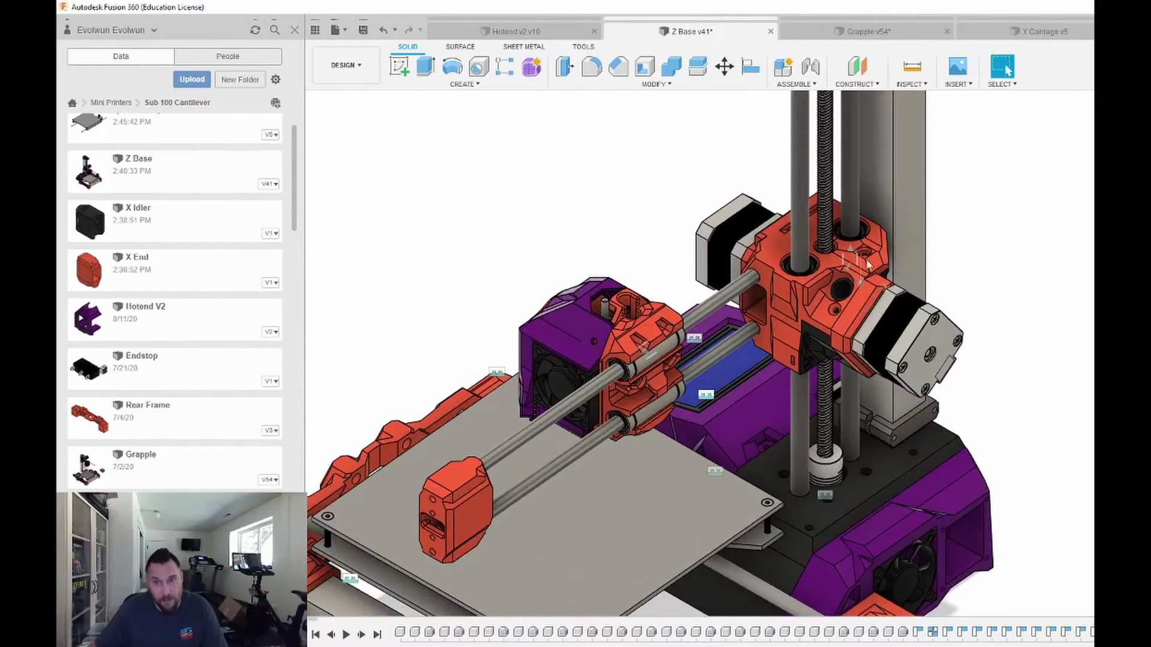
shift+middle_drag(858, 263, 1026, 414)
shift+middle_drag(879, 414, 677, 411)
shift+middle_drag(1121, 425, 1058, 372)
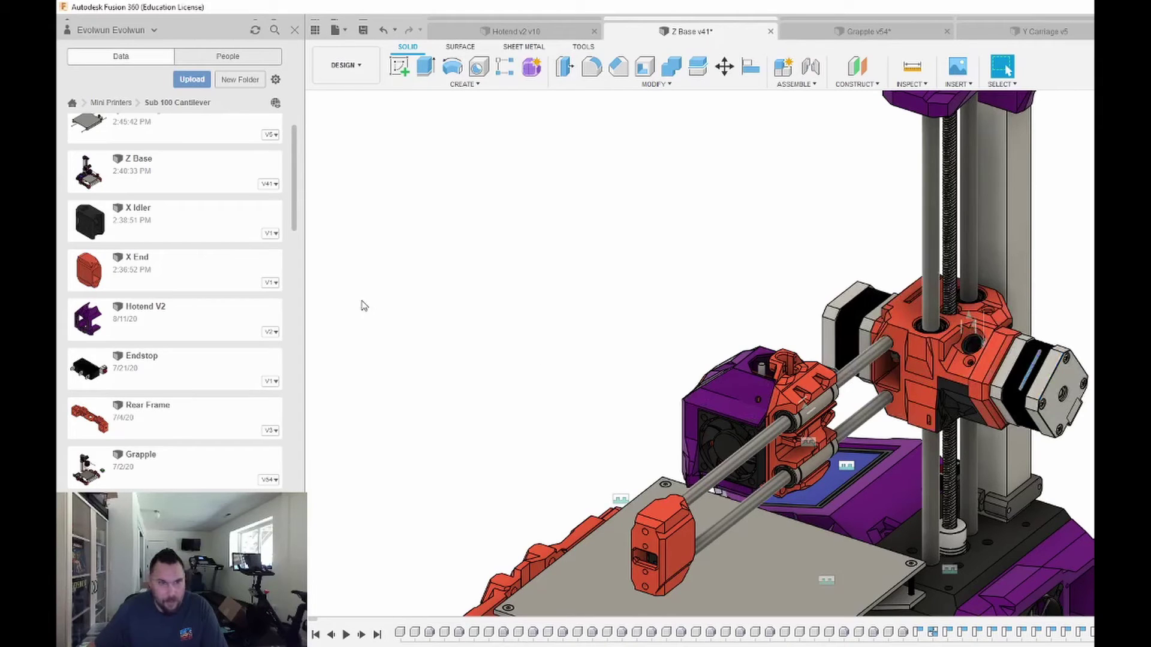
shift+middle_drag(658, 310, 664, 320)
Hide the stepper motor mount on the orange Z part.
click(1007, 419)
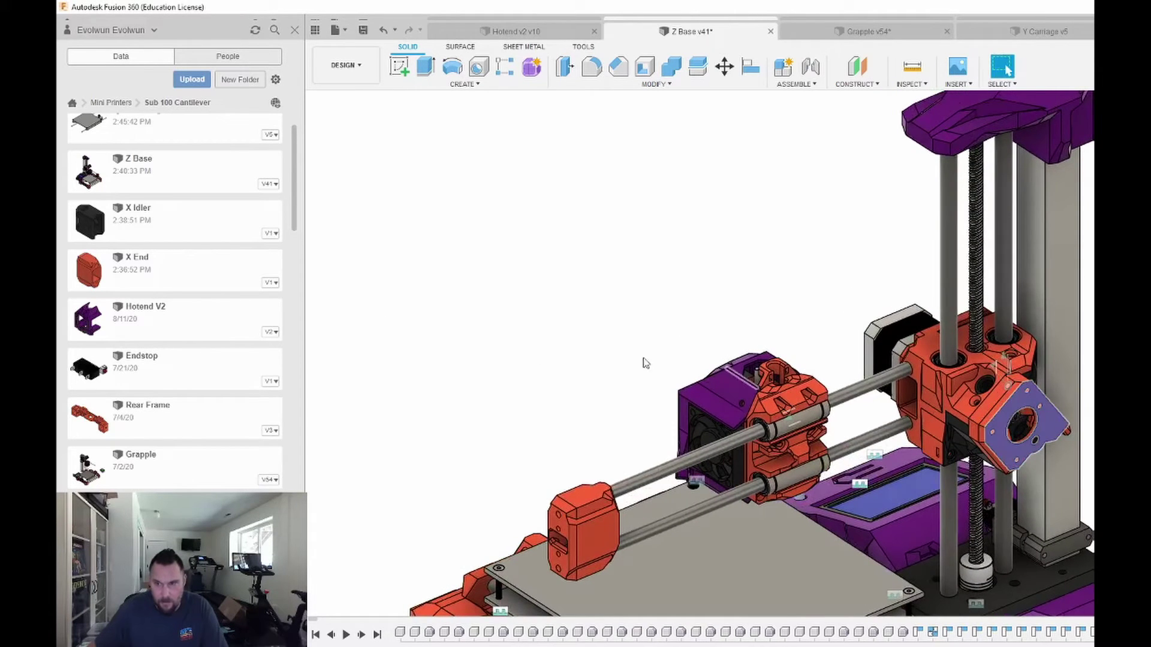
key(v)
scroll(574, 241, down, 4)
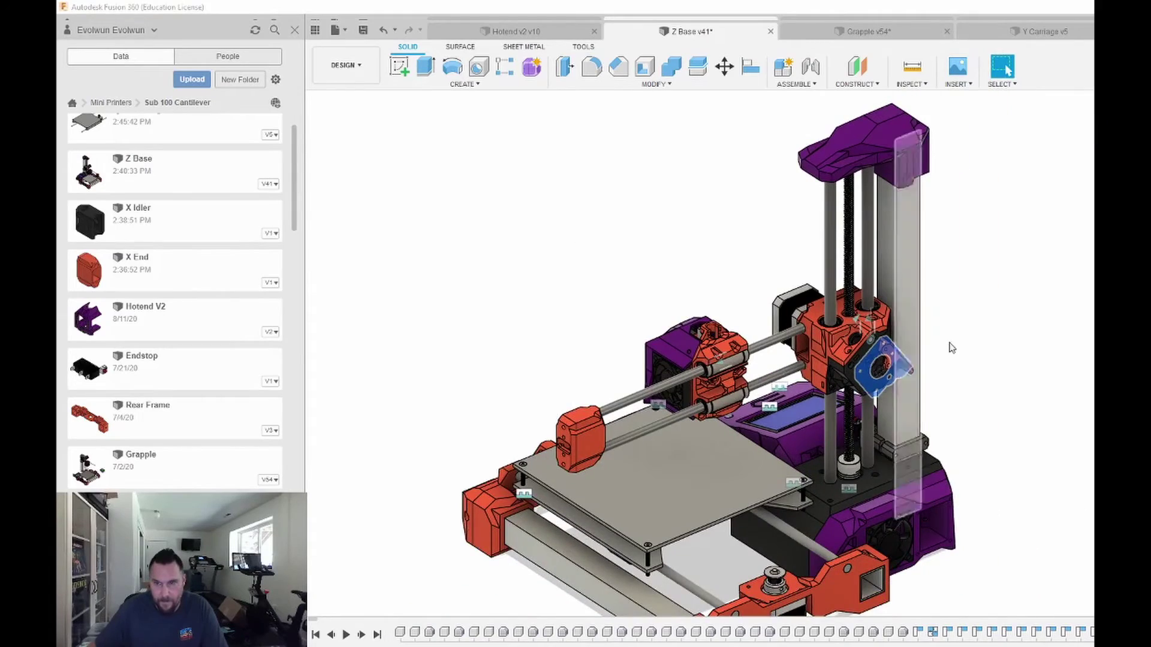
click(1010, 335)
scroll(1009, 335, up, 6)
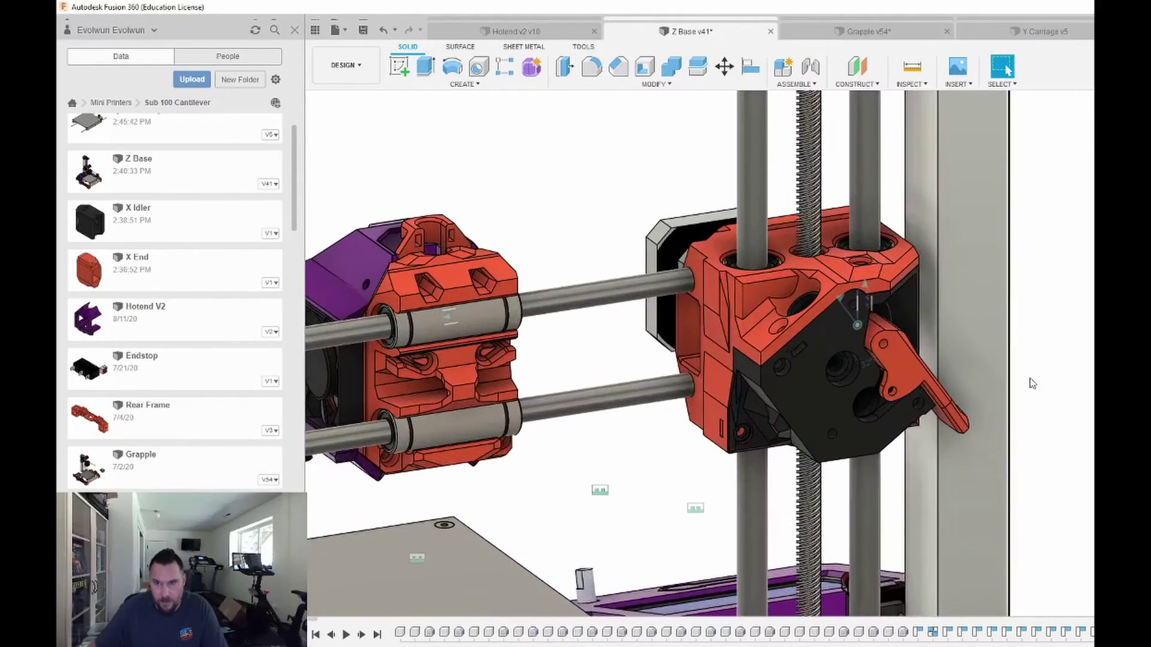
Orbit to a three-quarter view of the carriages and select a face on the orange Z block.
mouse_move(1063, 353)
shift+middle_down()
mouse_move(1051, 342)
mouse_move(1056, 356)
shift+middle_up()
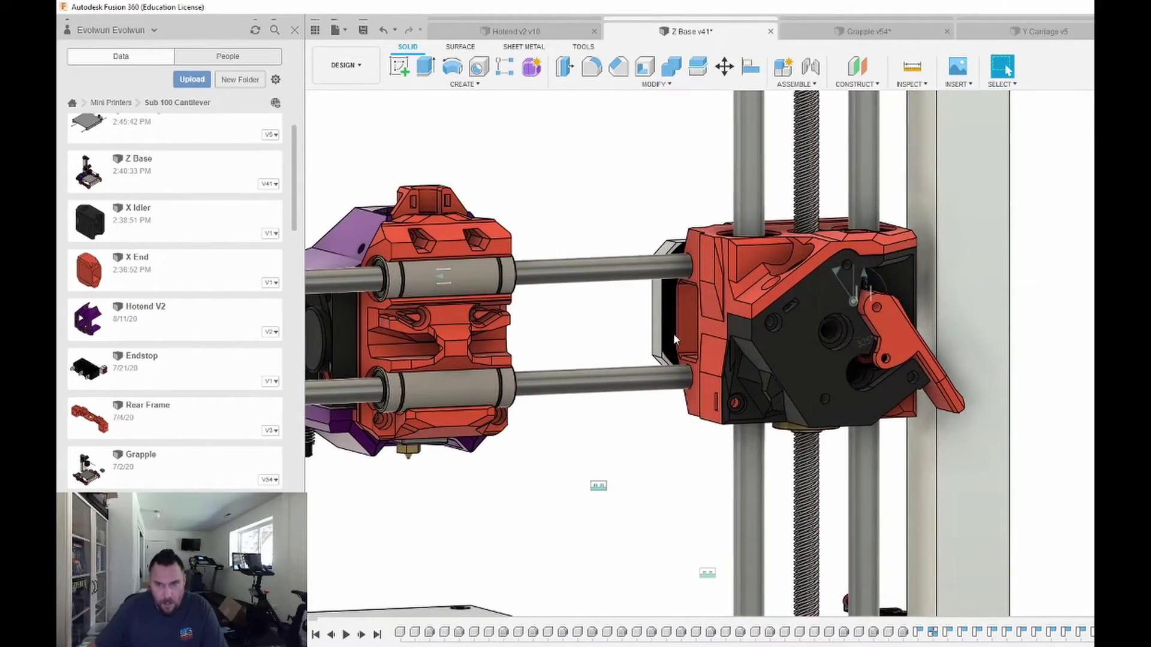
click(795, 363)
shift+middle_drag(795, 362, 743, 349)
click(739, 312)
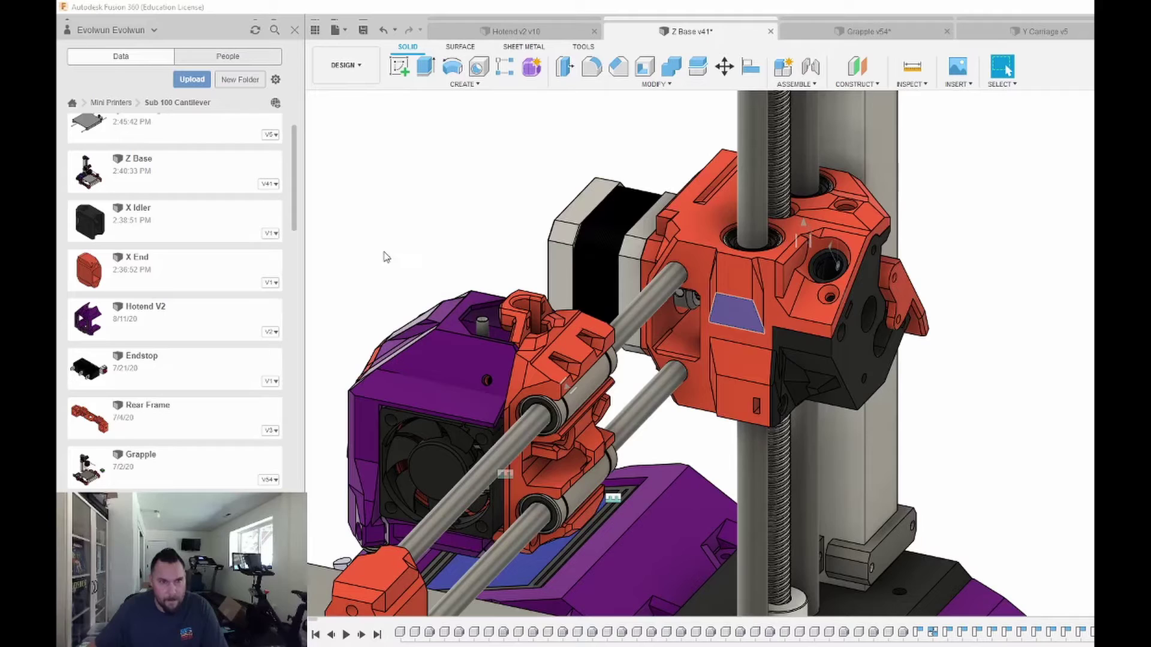
Hide the orange Z carriage body, view its other side, then show it again.
key(v)
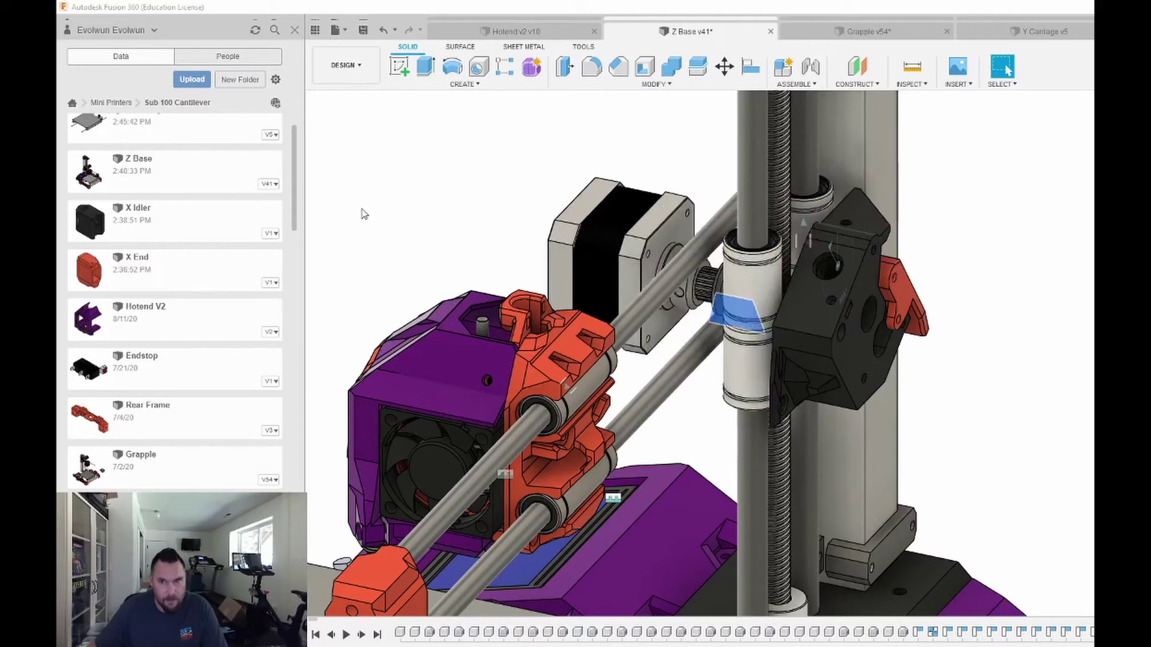
shift+middle_drag(365, 216, 634, 310)
scroll(634, 310, down, 3)
shift+middle_drag(556, 253, 466, 289)
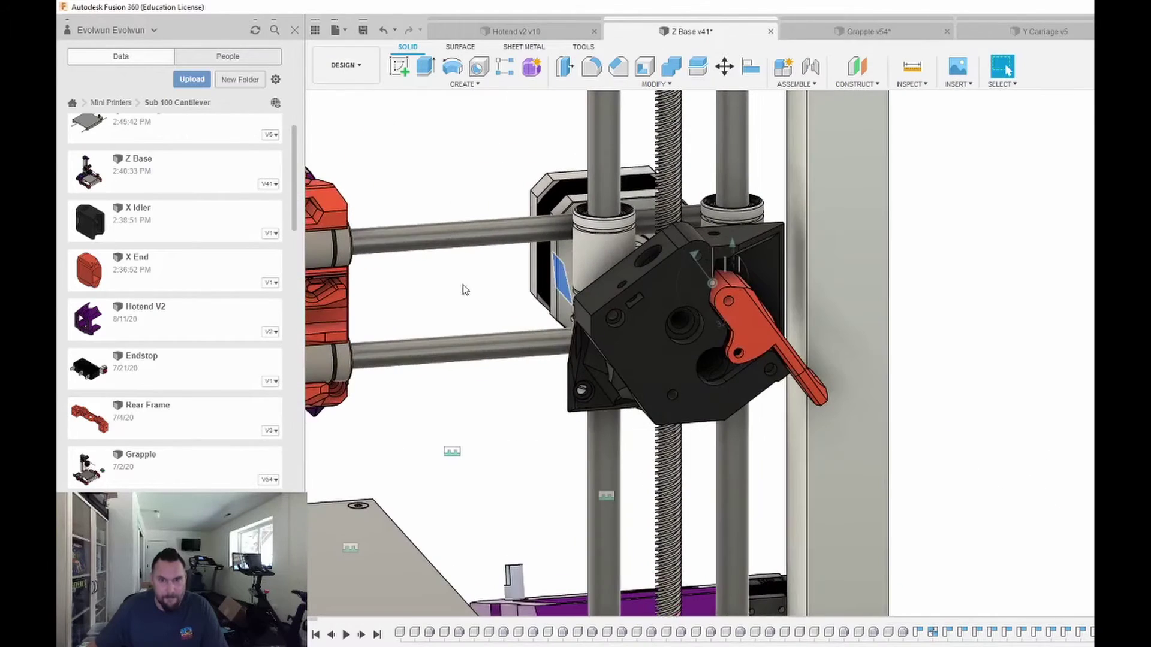
click(637, 351)
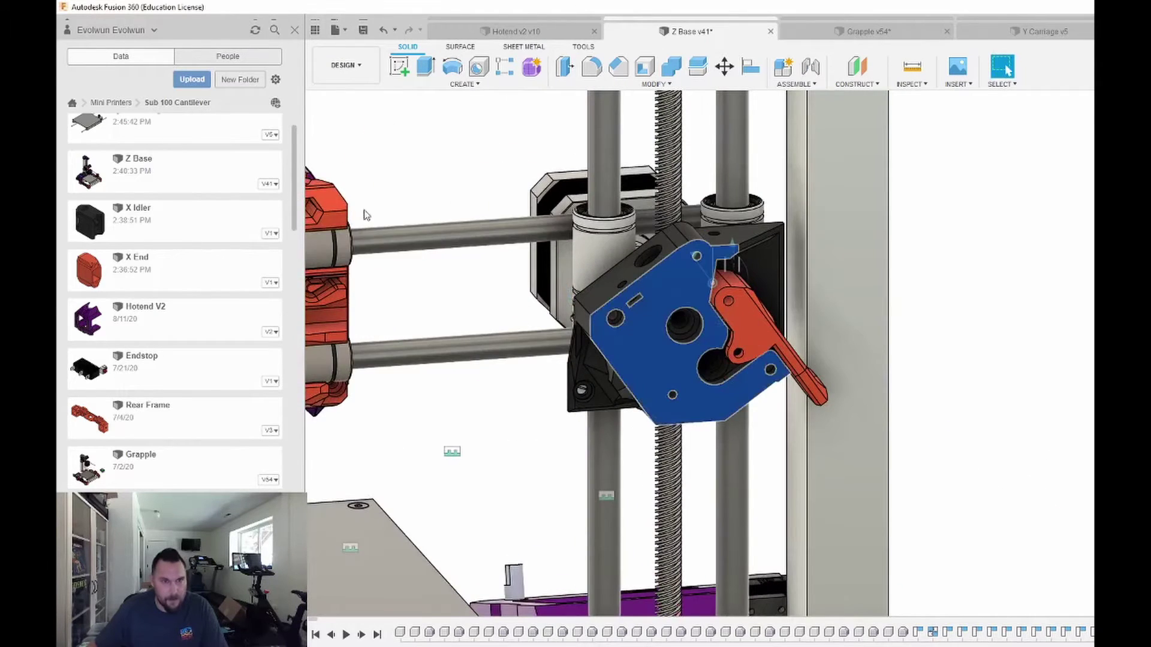
key(v)
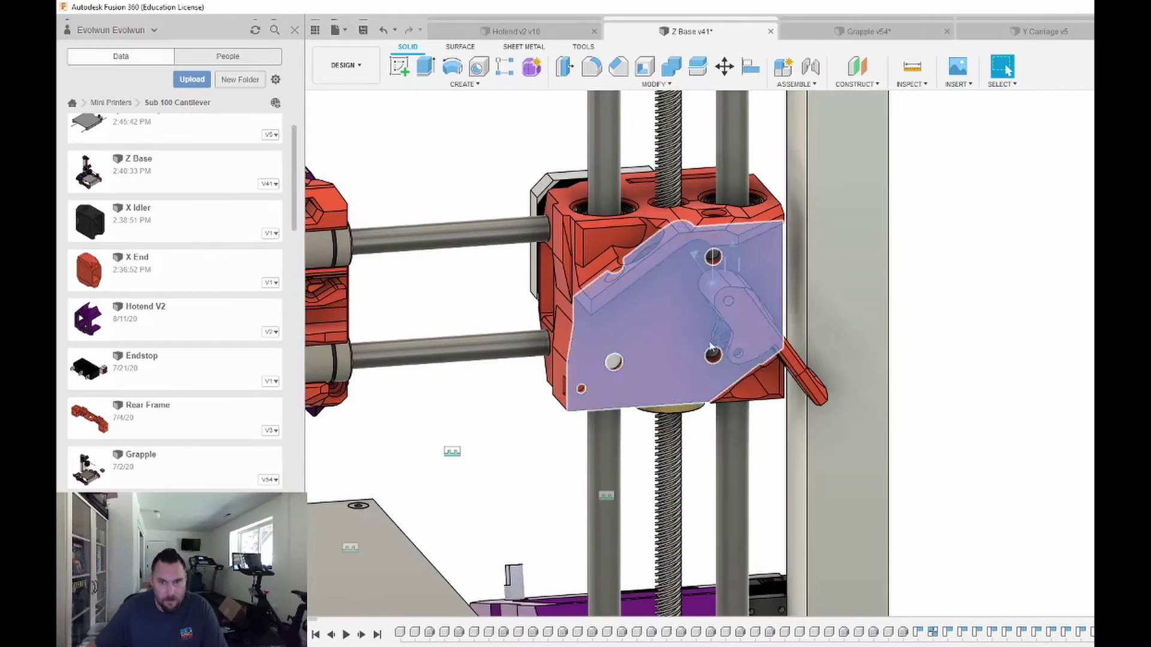
Restore the part behind the carriage and zoom out to show the whole X gantry with hotend.
shift+middle_drag(742, 337, 451, 344)
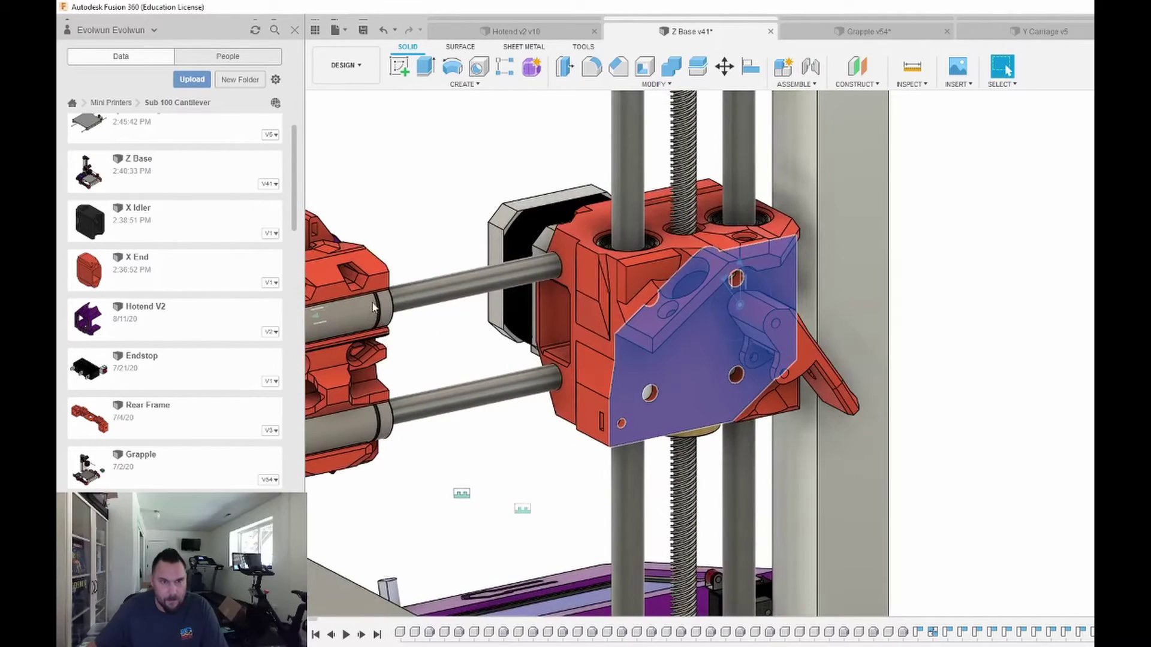
key(v)
scroll(551, 346, down, 2)
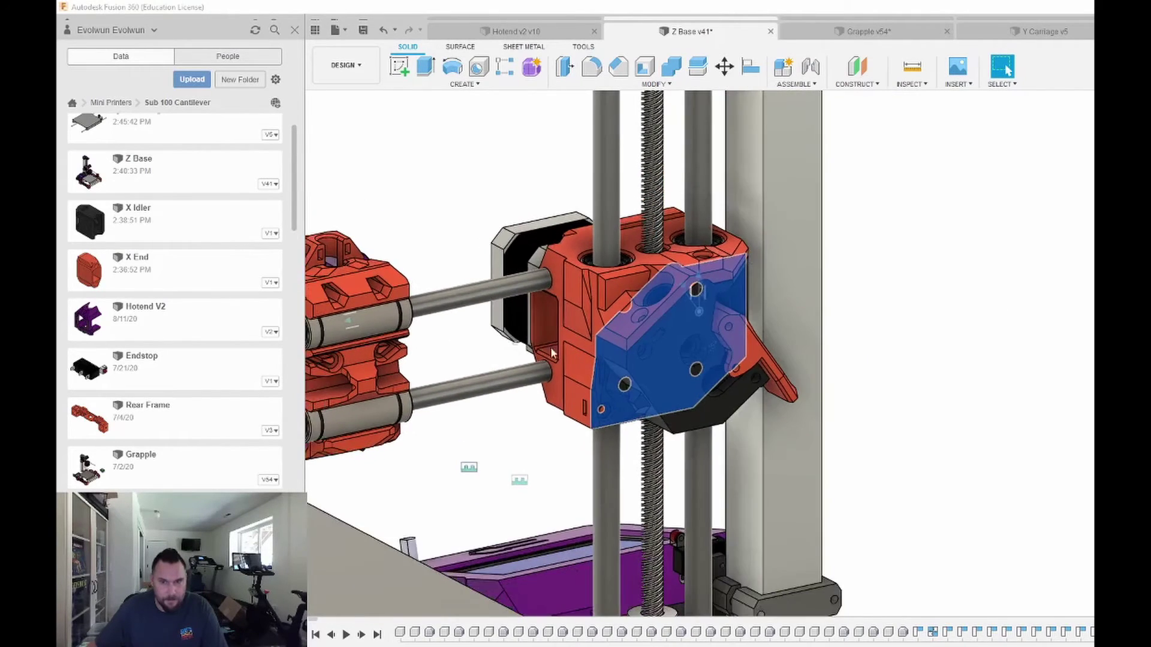
shift+middle_drag(550, 346, 507, 333)
mouse_move(671, 334)
shift+middle_down()
mouse_move(663, 329)
mouse_move(680, 351)
shift+middle_up()
click(954, 346)
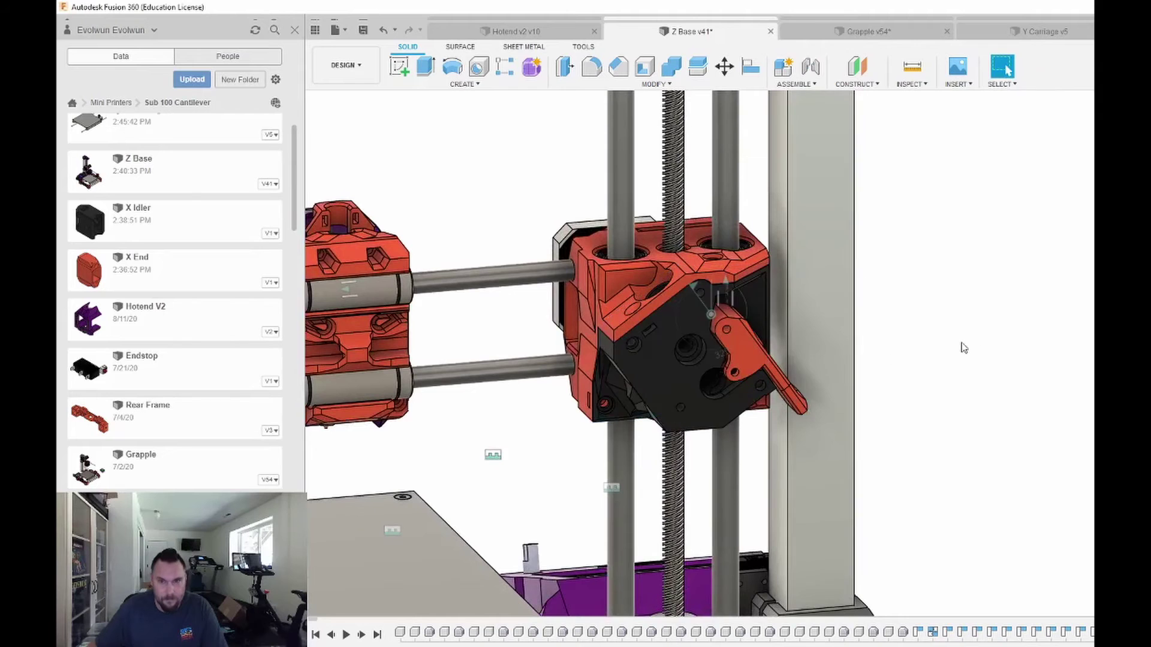
shift+middle_drag(875, 342, 854, 346)
scroll(864, 346, down, 5)
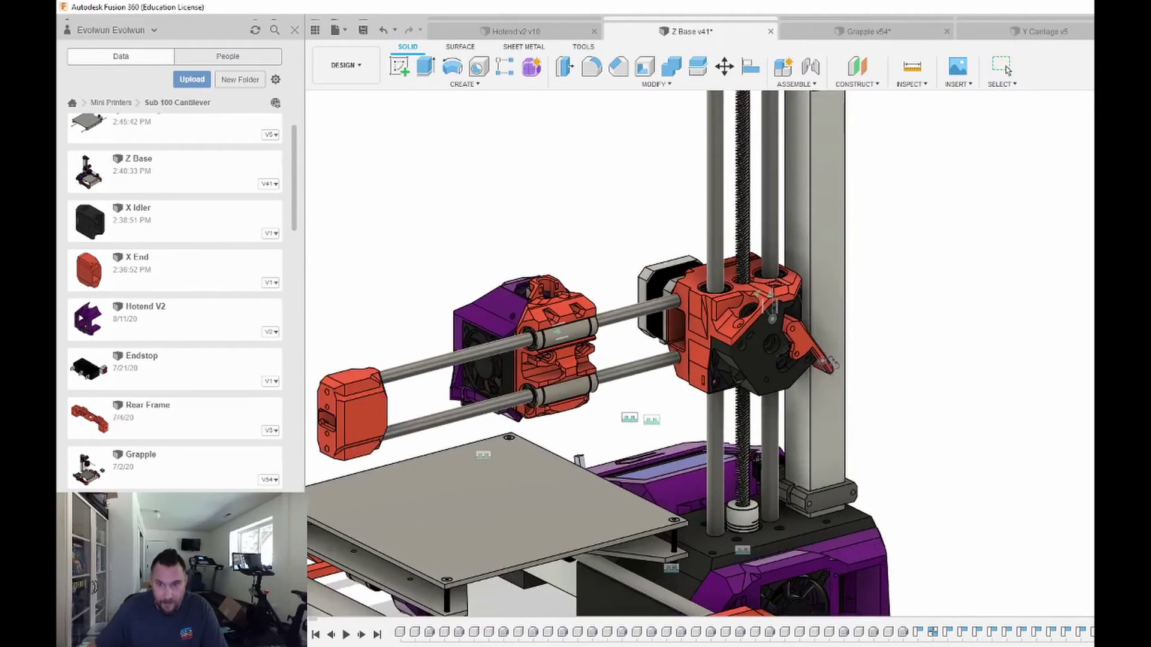
Restore the hidden extruder gear and stepper motor, then view the whole printer from the front.
scroll(787, 368, up, 3)
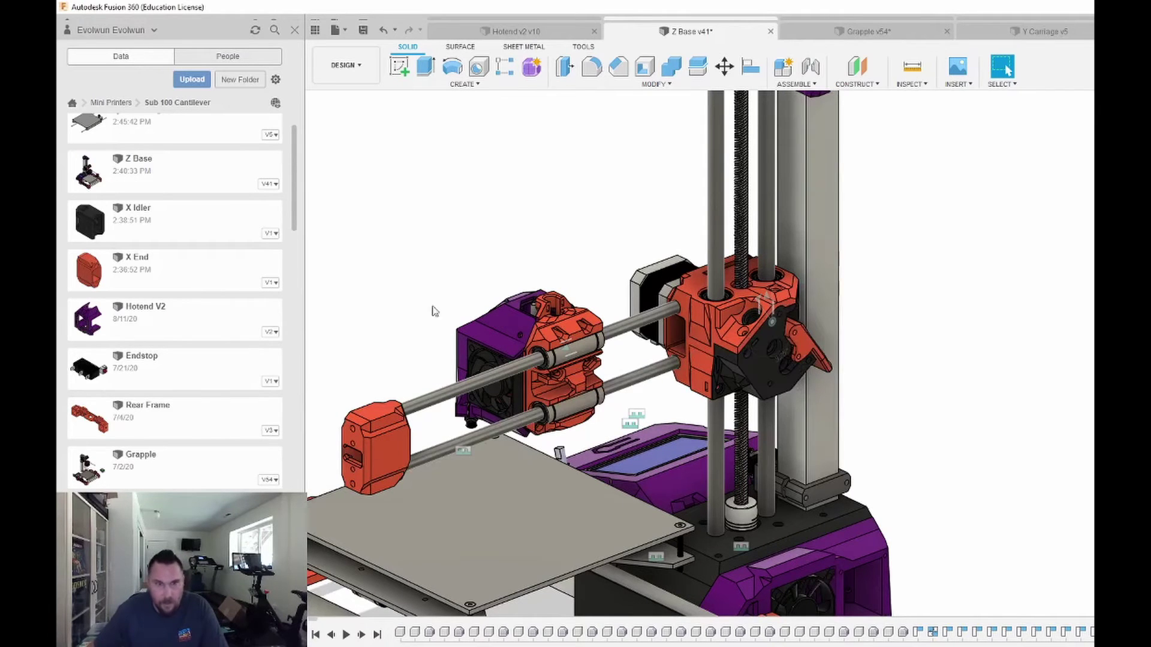
key(ctrl+z)
key(ctrl+z)
key(ctrl+z)
key(ctrl+z)
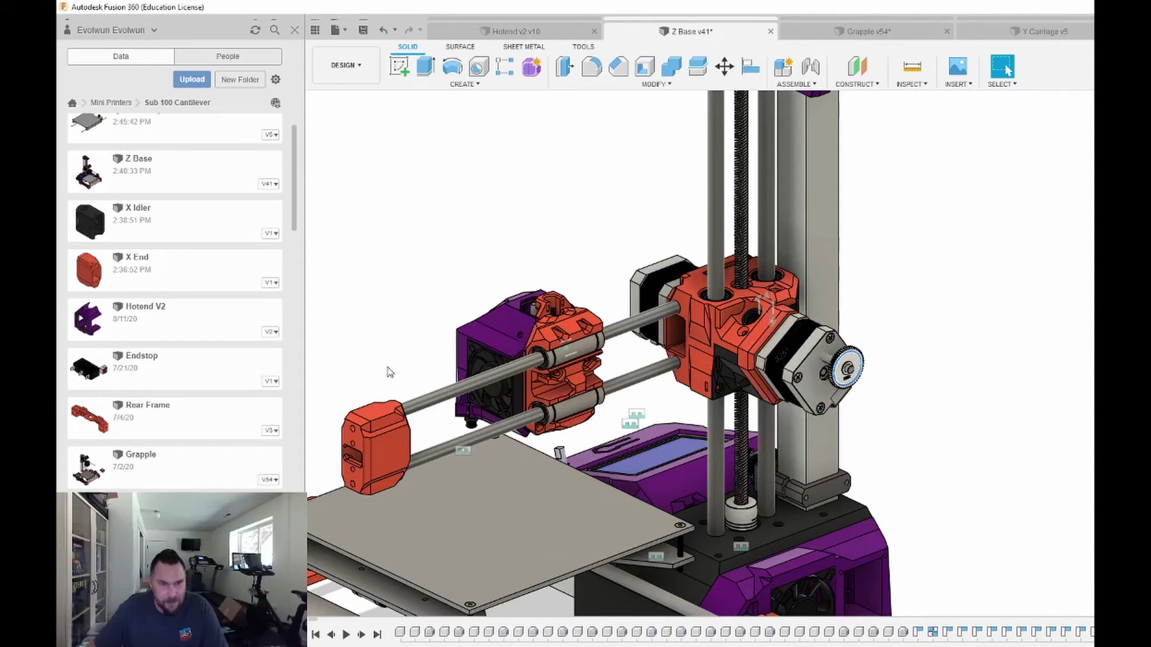
scroll(863, 347, down, 5)
shift+middle_drag(873, 362, 1019, 373)
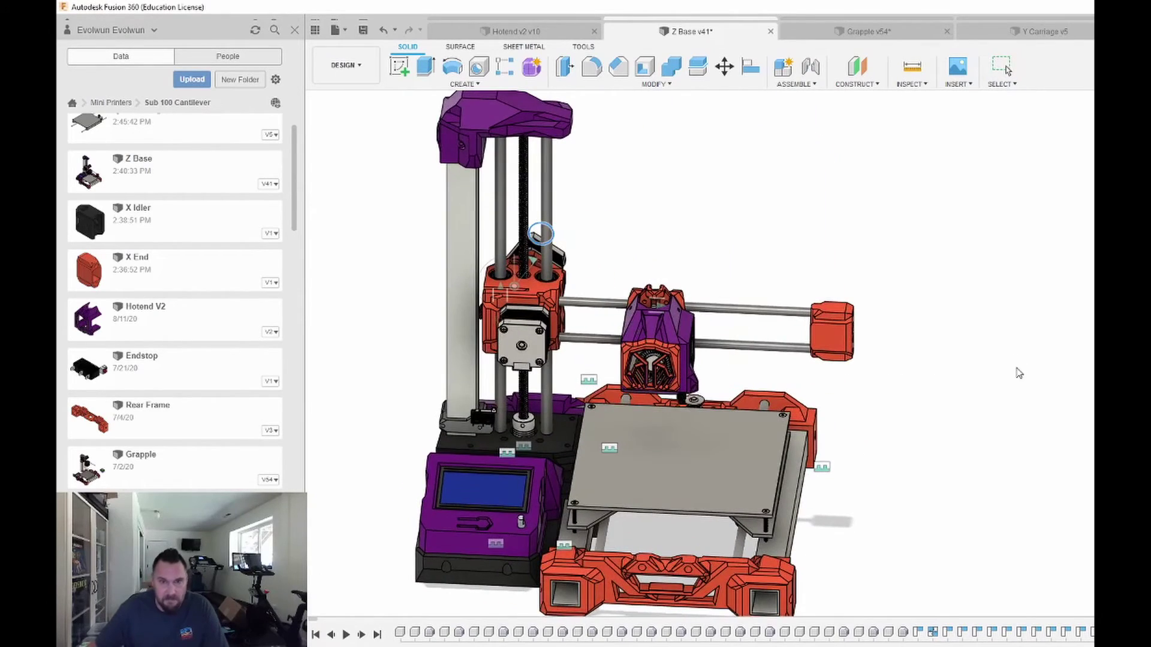
Close in on the hotend and hide its orange fan grille to expose the blower fan.
shift+middle_drag(911, 370, 874, 362)
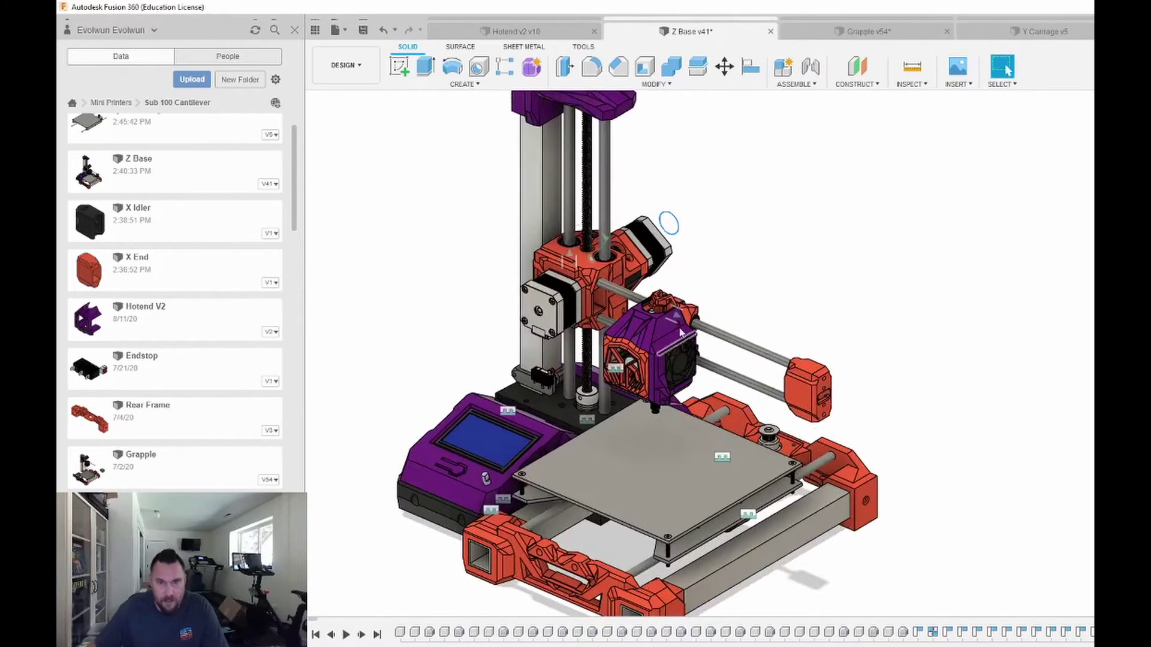
scroll(689, 330, down, 4)
scroll(750, 317, up, 8)
shift+middle_drag(751, 318, 761, 326)
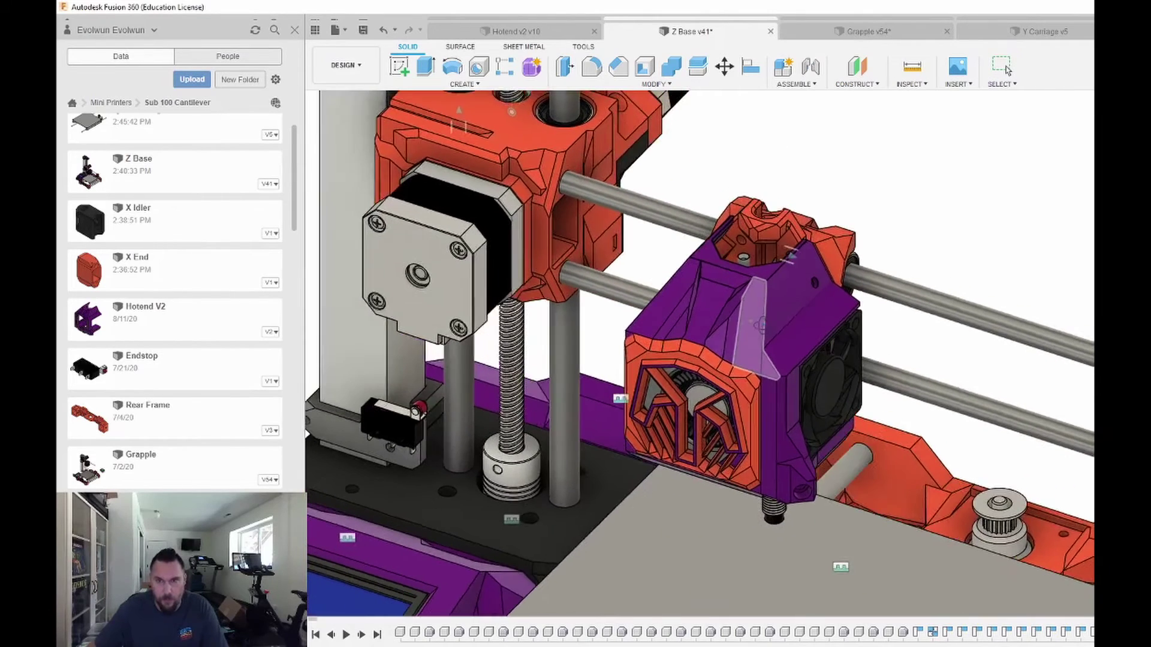
shift+drag(761, 325, 736, 322)
click(712, 307)
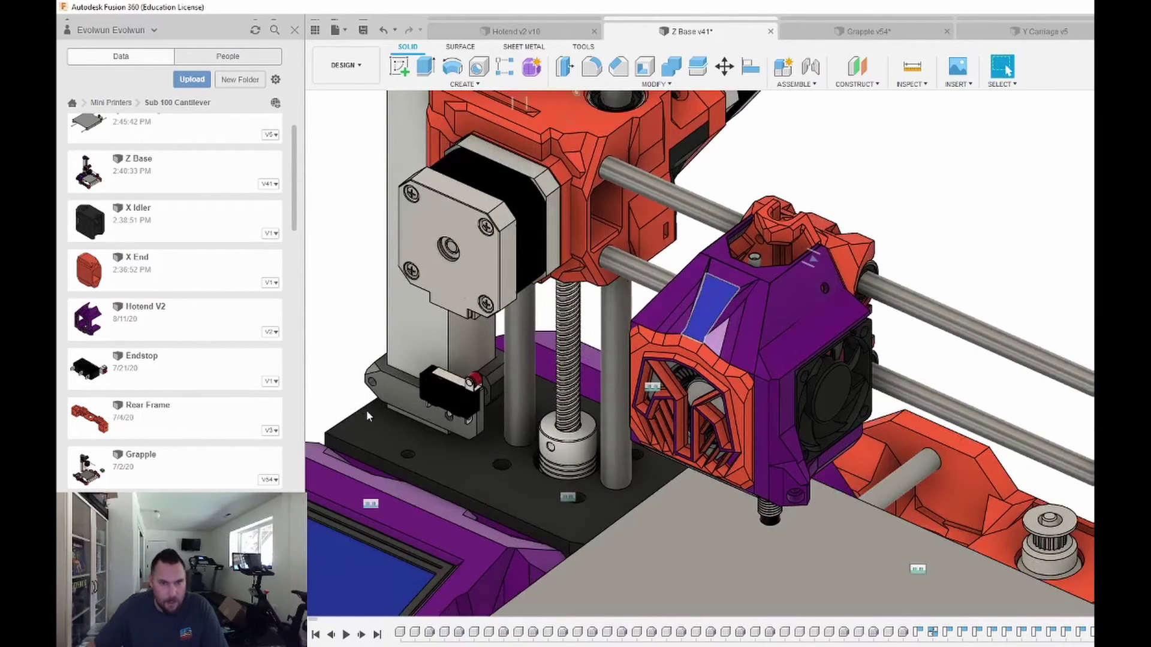
shift+middle_drag(621, 439, 762, 361)
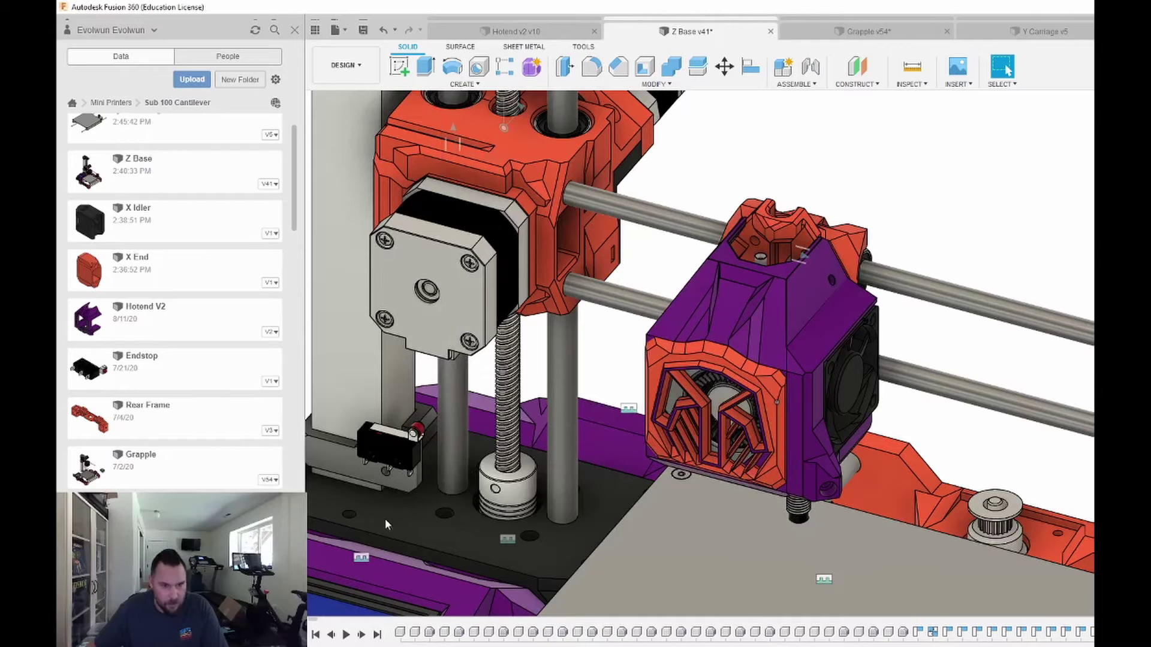
click(362, 491)
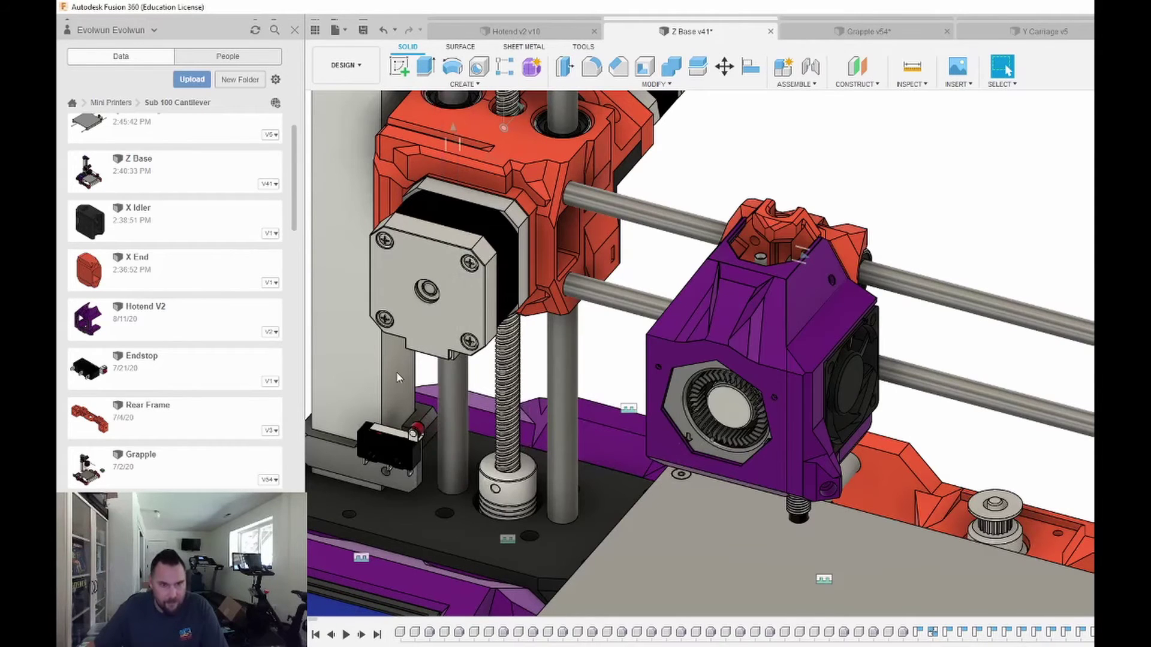
Hide the purple hotend shroud and its side portion, viewing the hotend from below.
click(678, 358)
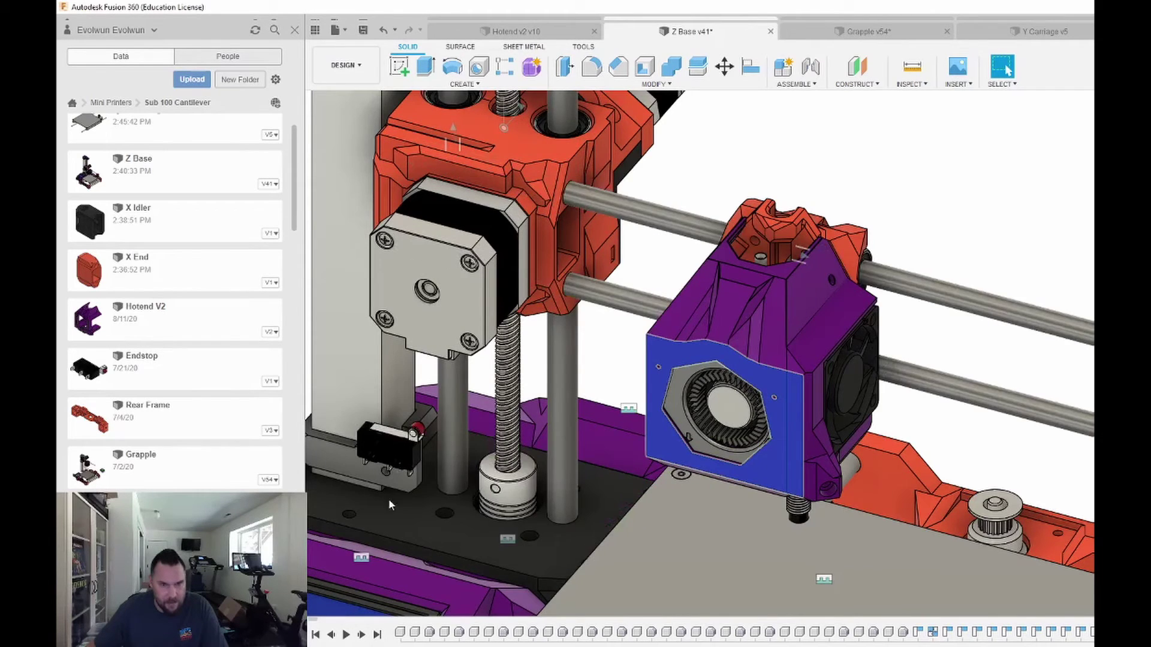
shift+middle_drag(733, 438, 767, 403)
scroll(762, 360, down, 1)
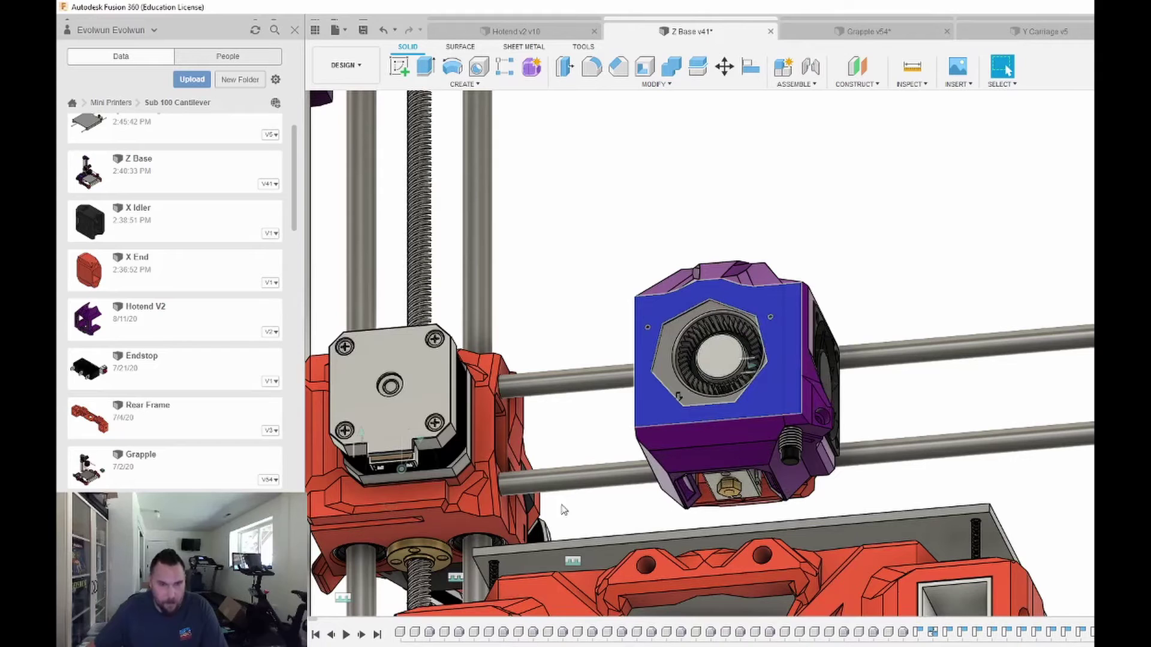
click(358, 504)
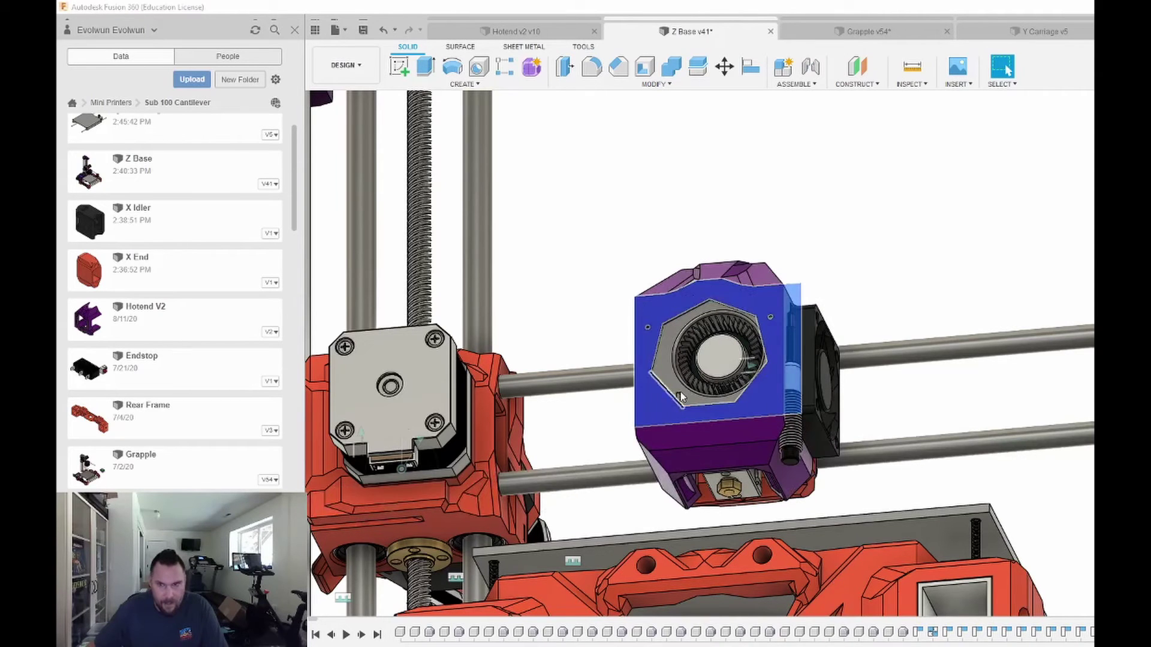
click(361, 430)
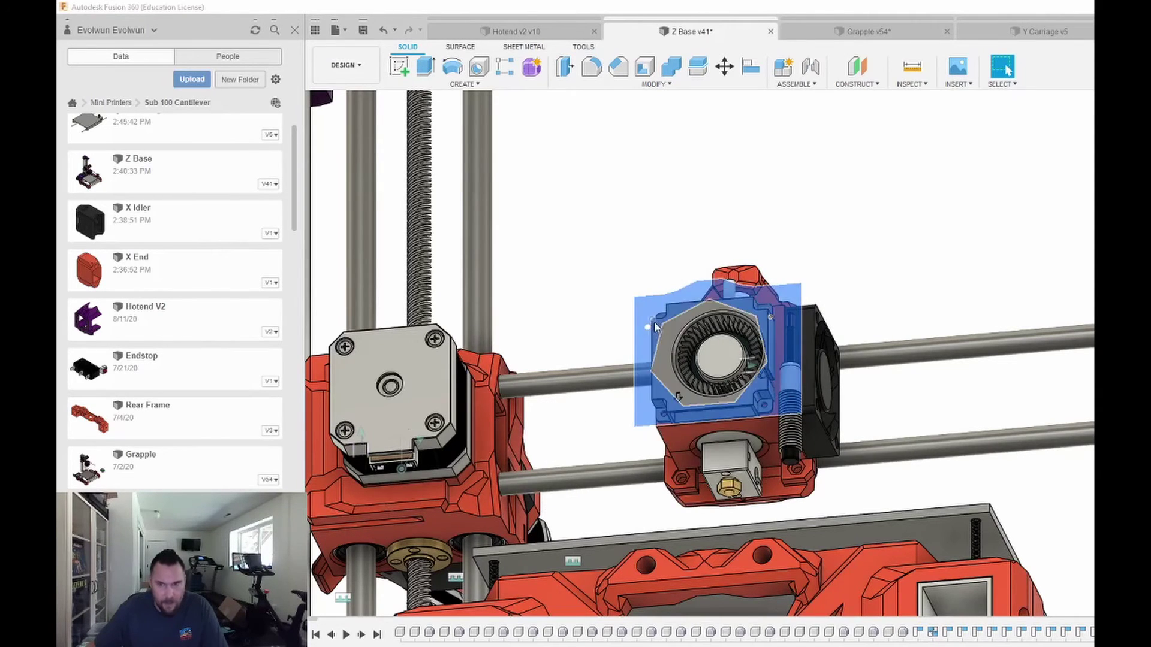
Hide the blower and its duct, then view the hotend from the side-fan side.
shift+middle_drag(651, 319, 479, 355)
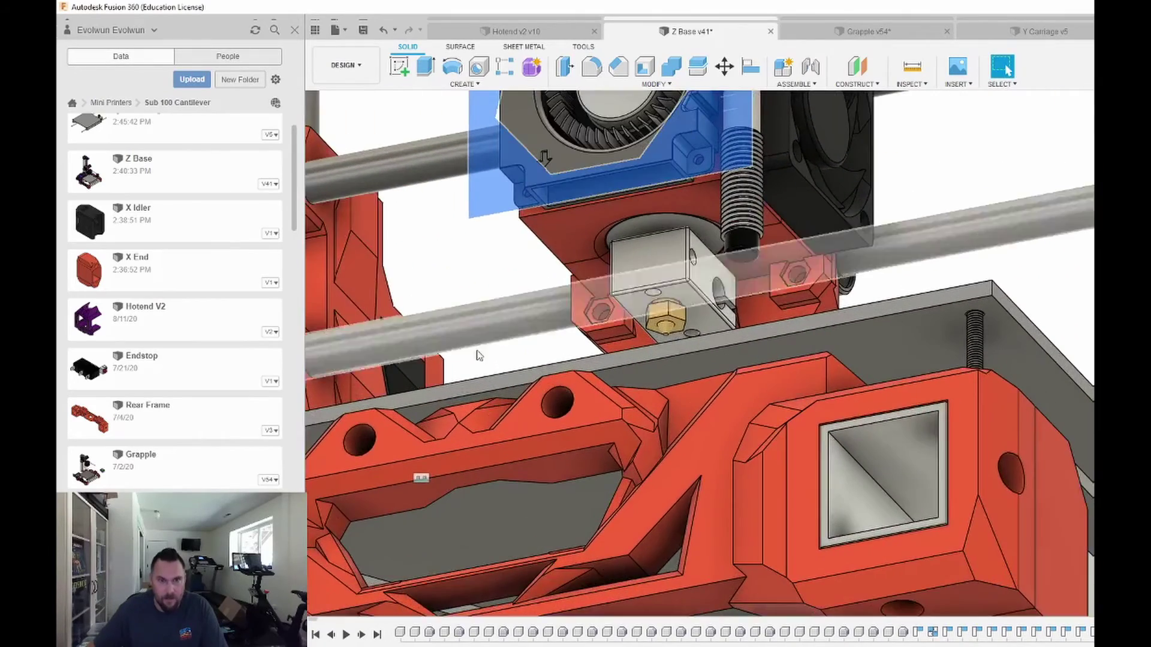
click(362, 369)
scroll(561, 402, down, 3)
scroll(710, 358, down, 2)
scroll(749, 186, up, 4)
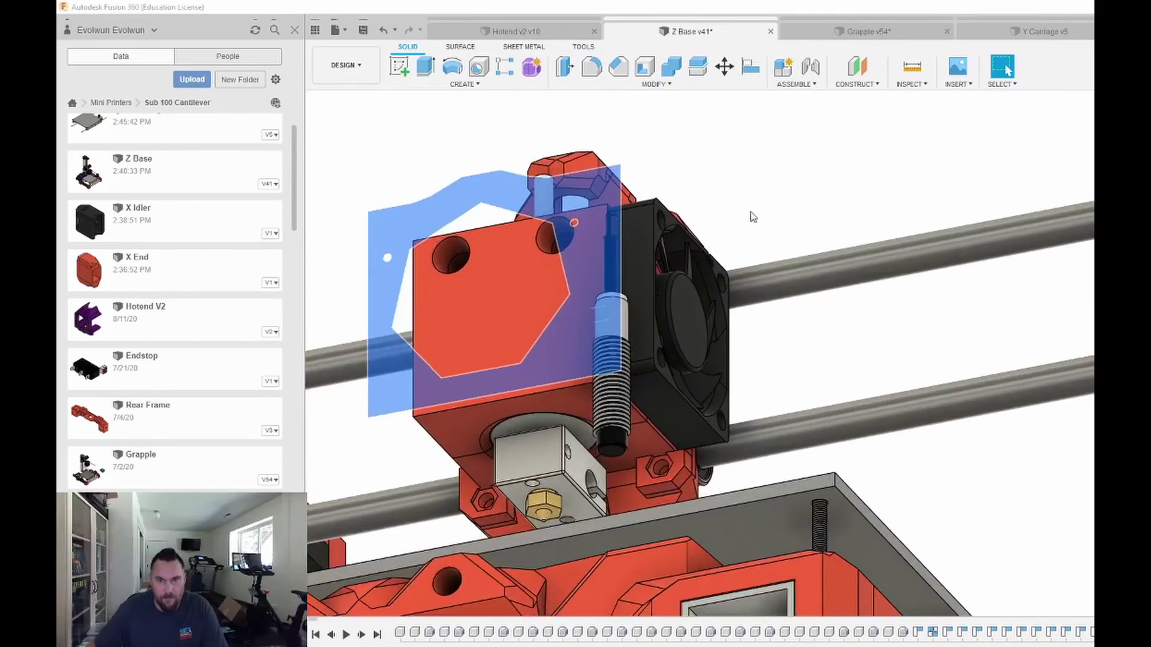
shift+middle_drag(753, 217, 643, 332)
Hide the black fan to expose the hotend heatsink.
key(Escape)
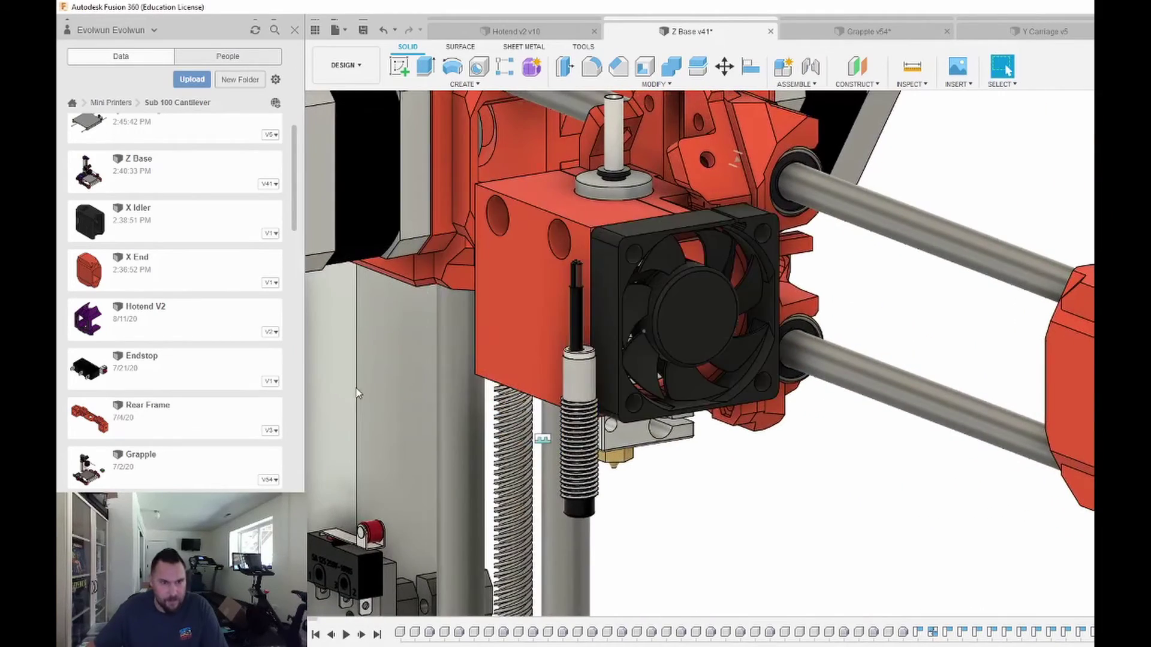
click(357, 390)
scroll(785, 506, down, 5)
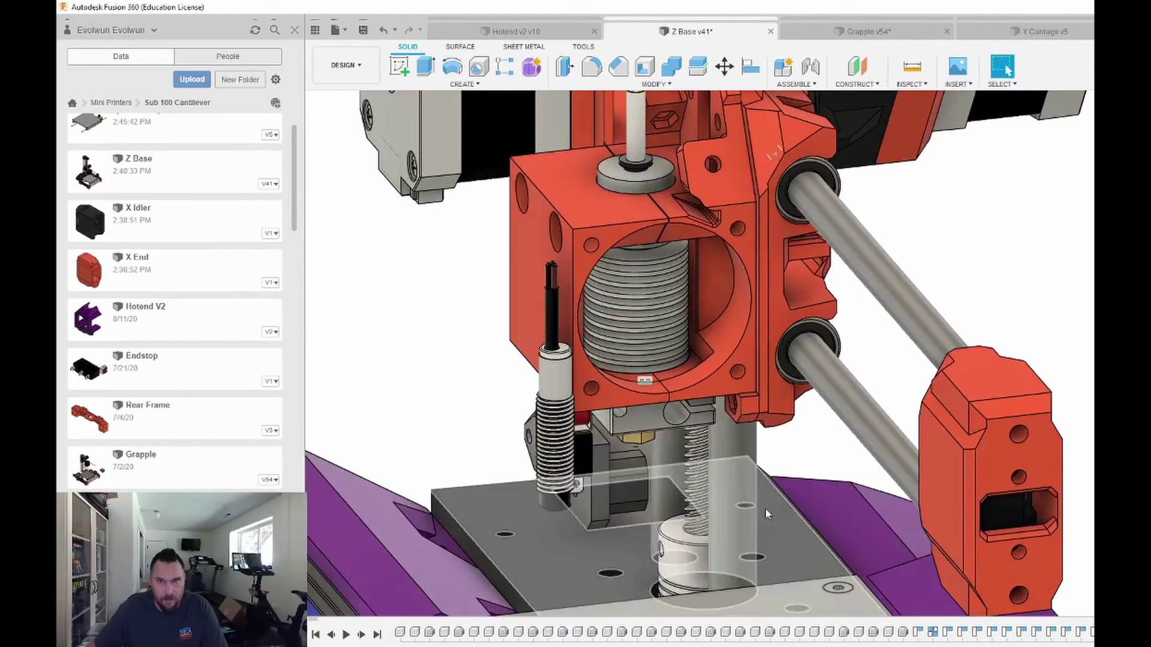
Zoom out to the whole printer, orbit to the display base side and select the bed plate.
scroll(748, 485, down, 2)
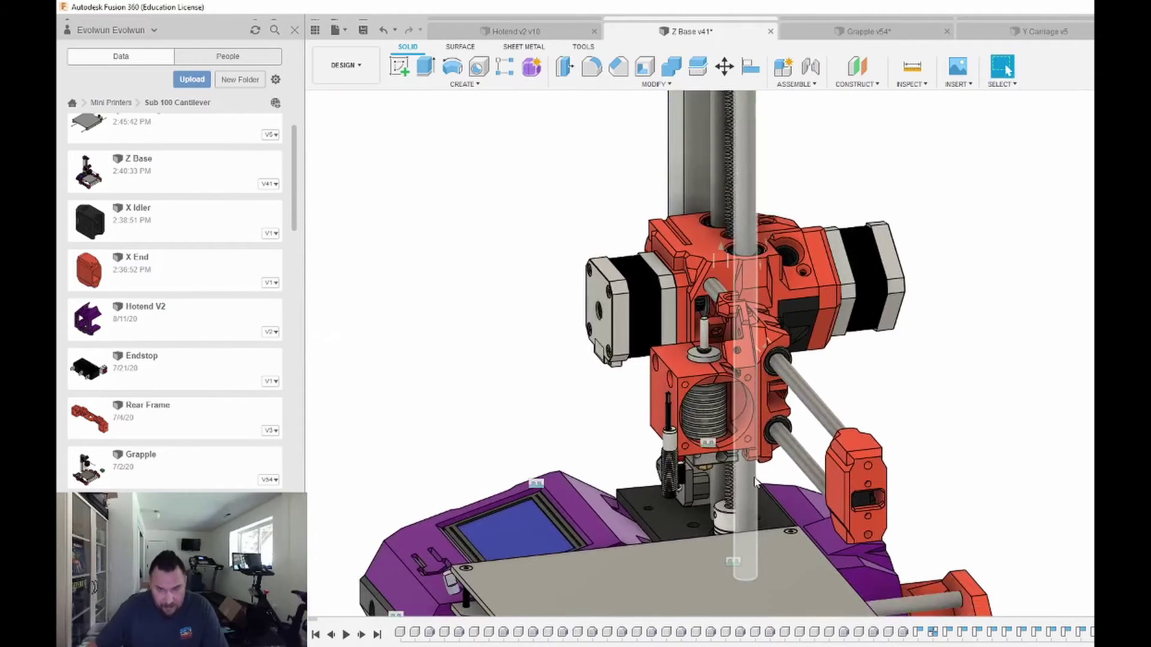
scroll(755, 480, up, 2)
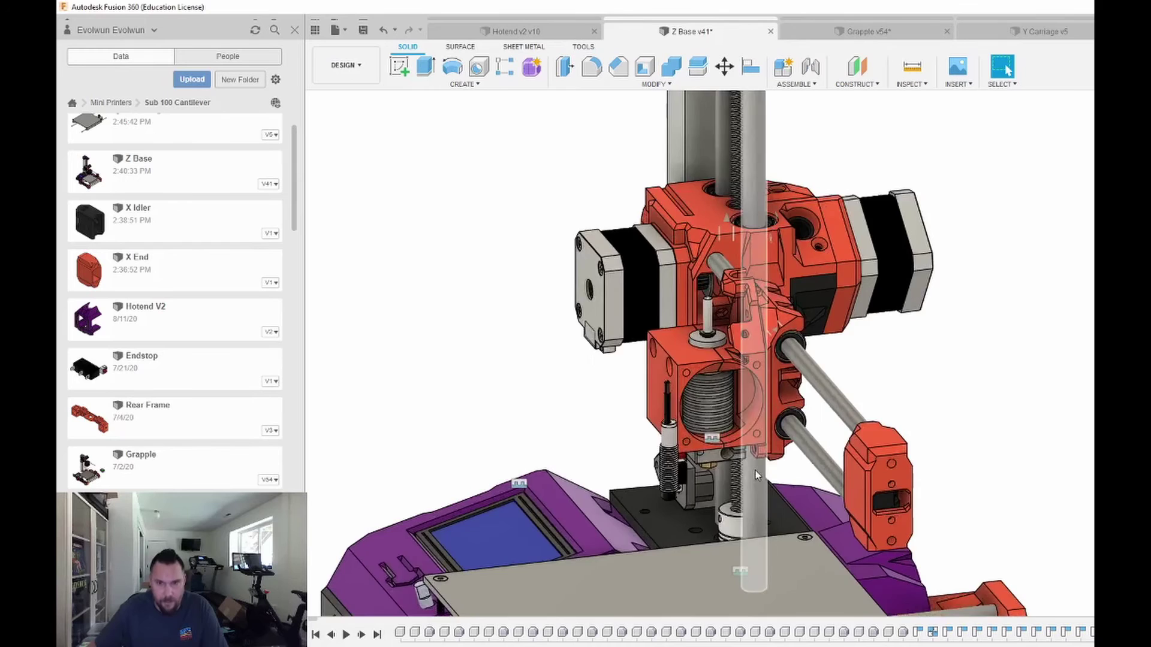
scroll(755, 474, down, 5)
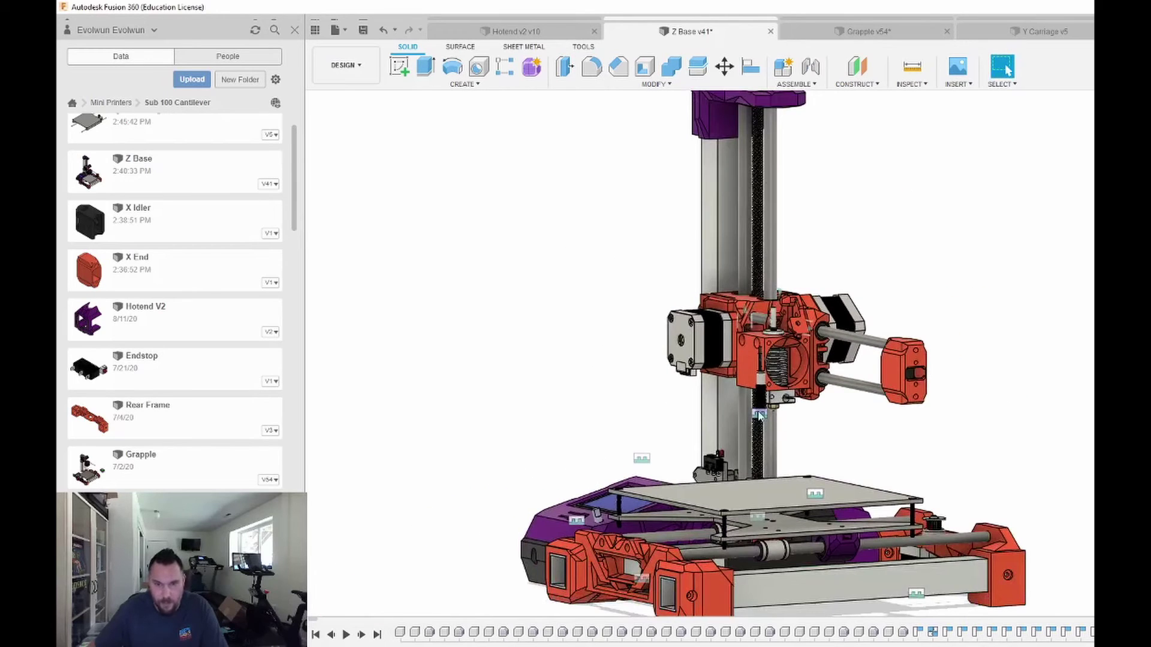
shift+middle_drag(779, 414, 849, 418)
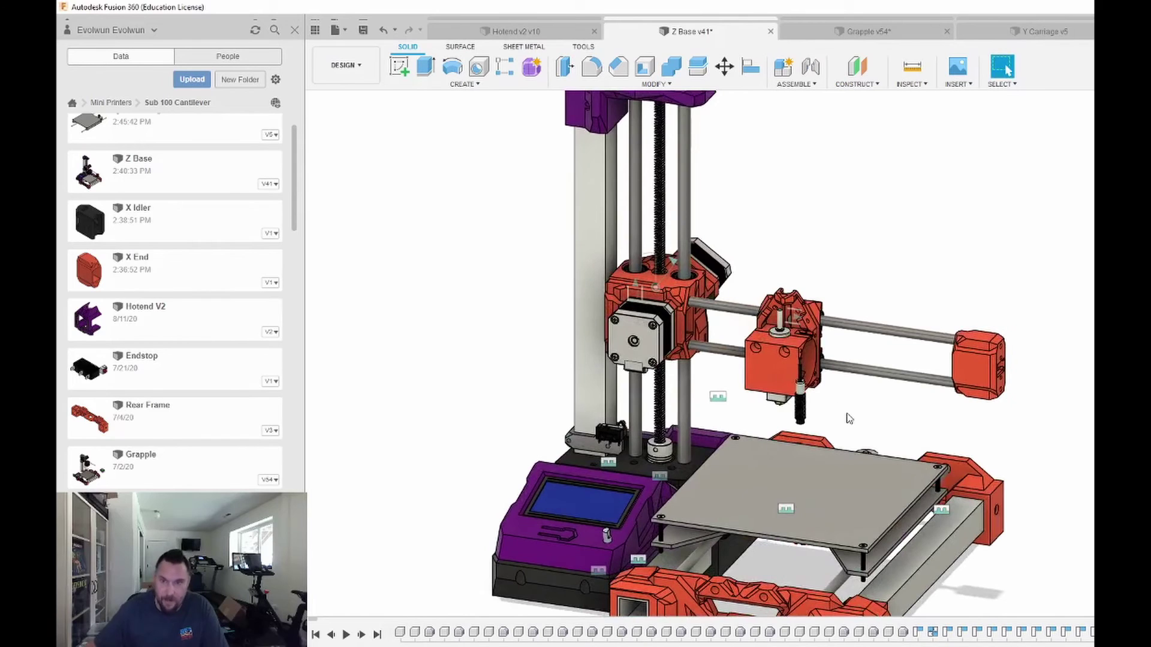
click(849, 494)
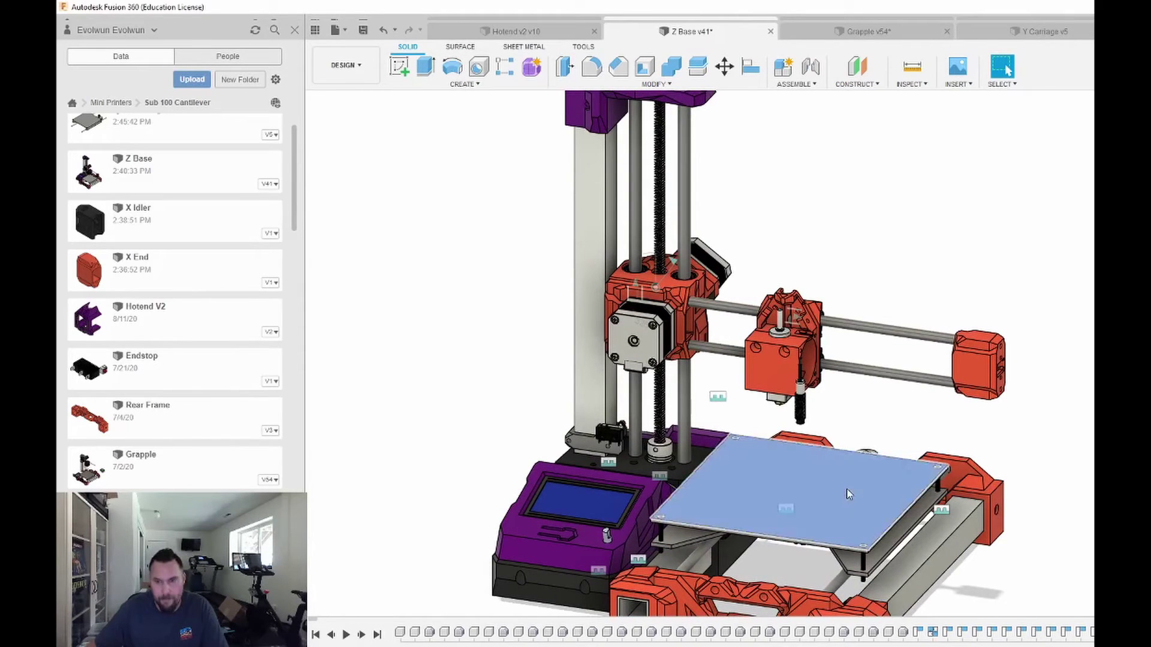
click(889, 465)
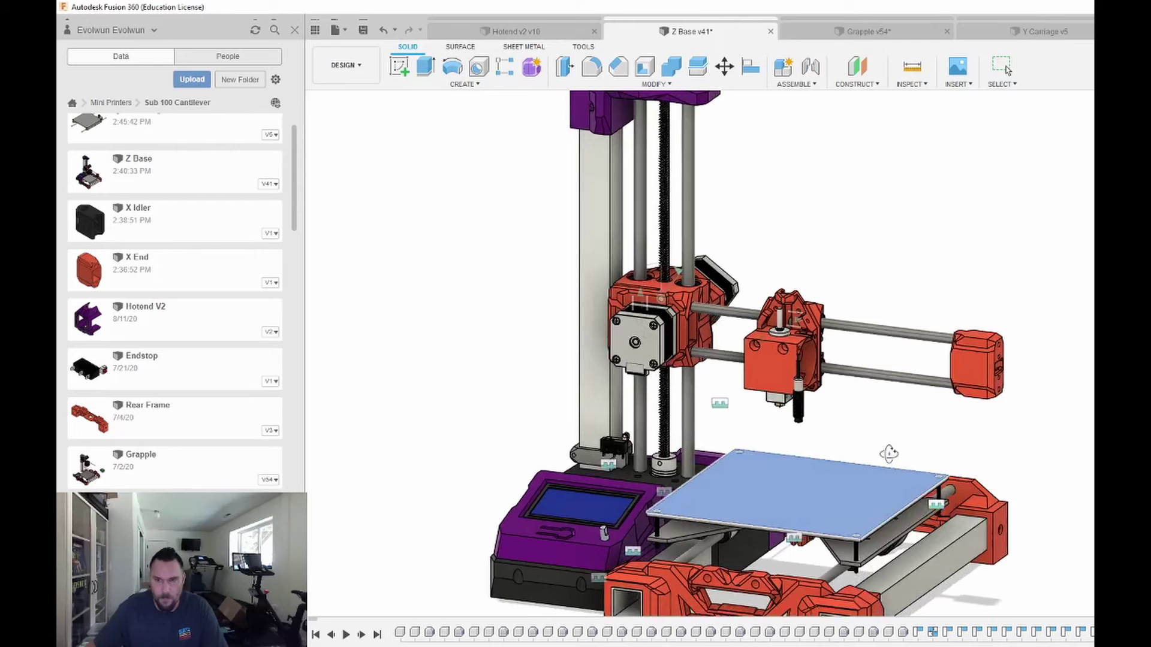
shift+middle_drag(889, 454, 851, 459)
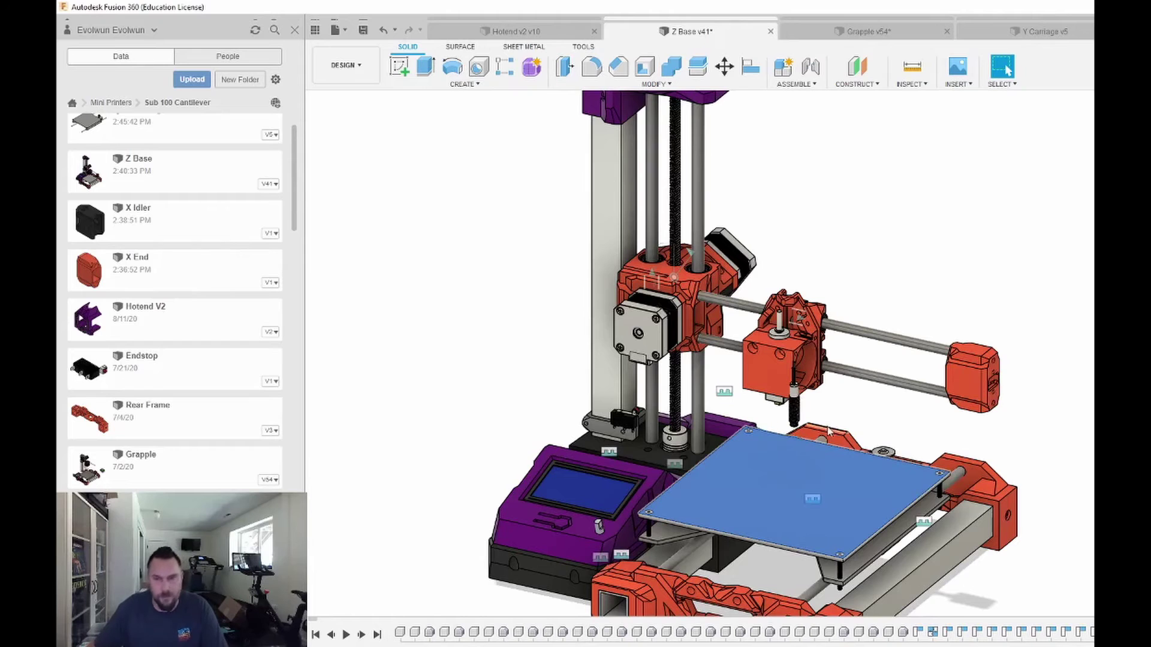
scroll(830, 431, down, 1)
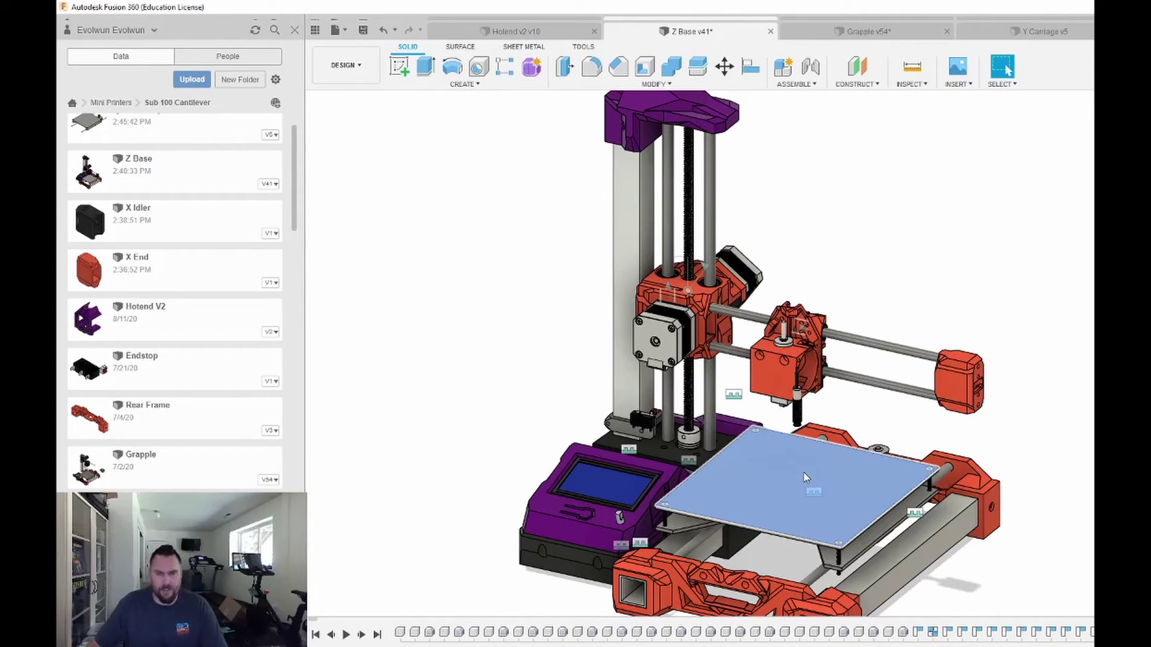
scroll(806, 478, down, 1)
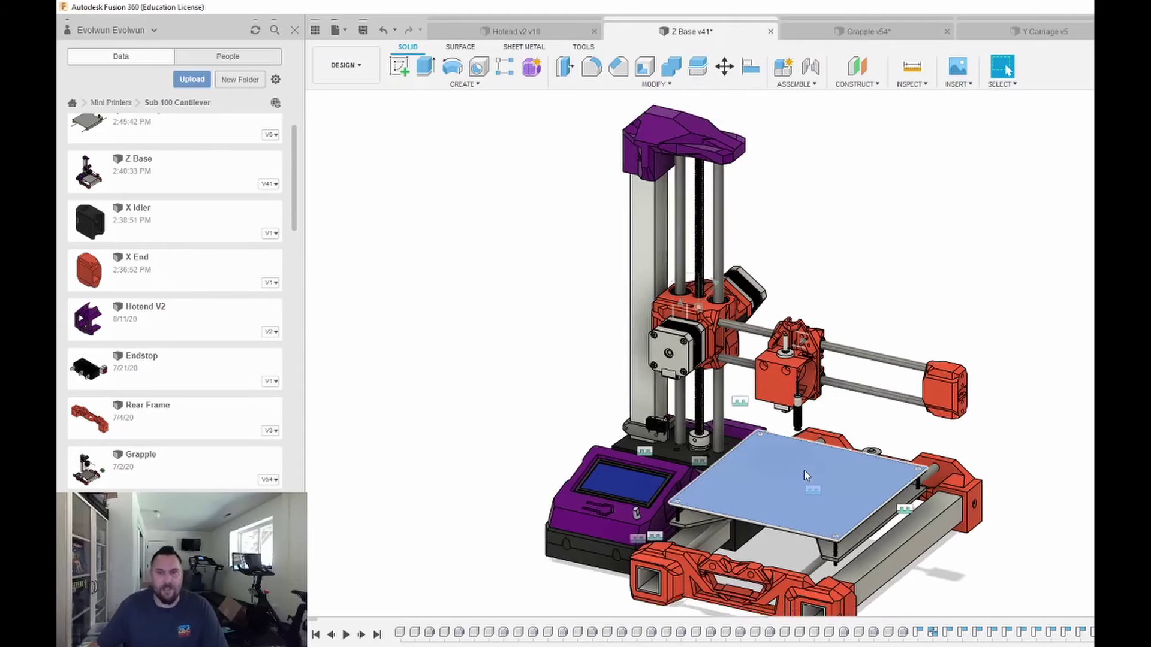
scroll(805, 478, up, 1)
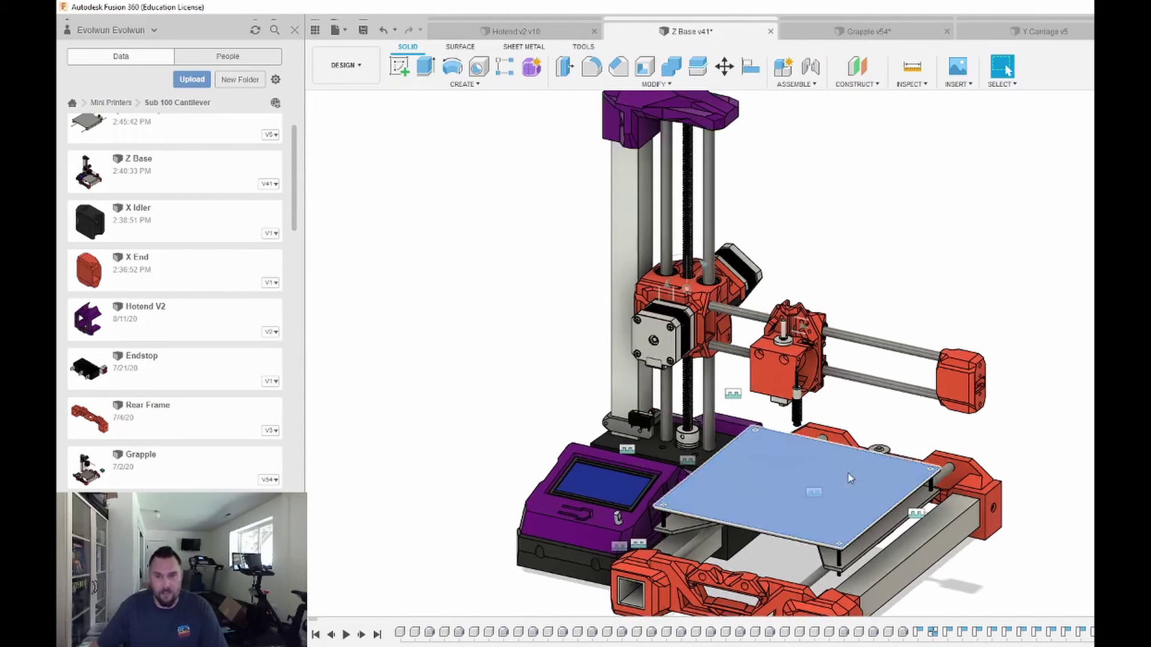
shift+middle_drag(850, 478, 828, 546)
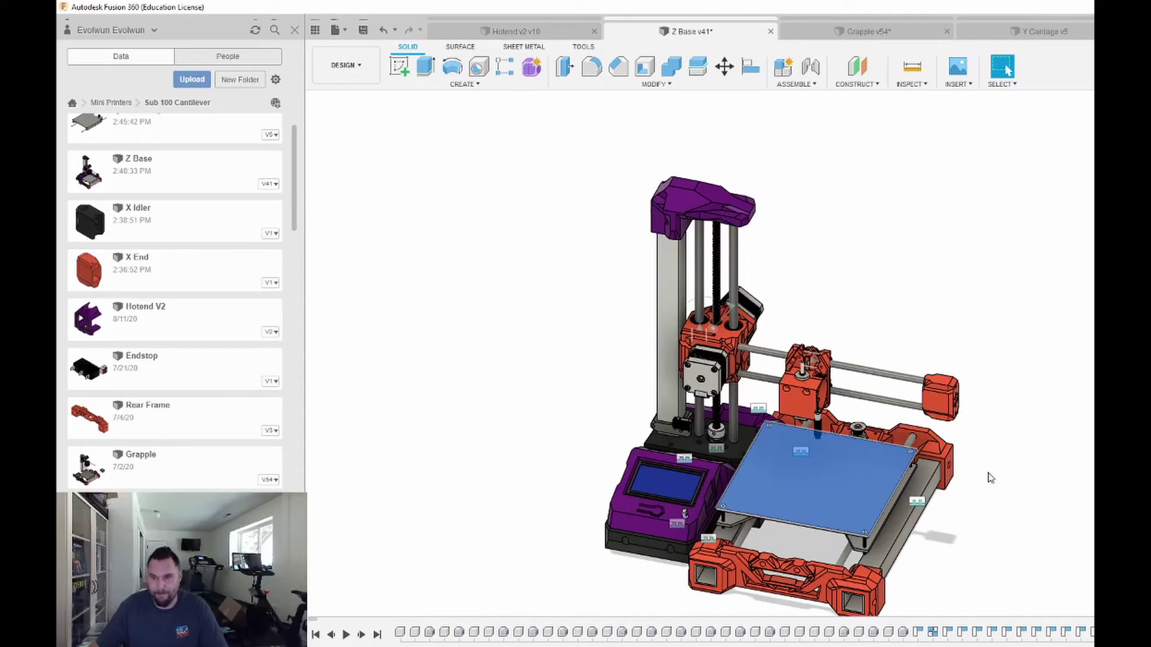
shift+middle_drag(983, 487, 961, 505)
scroll(1051, 430, up, 5)
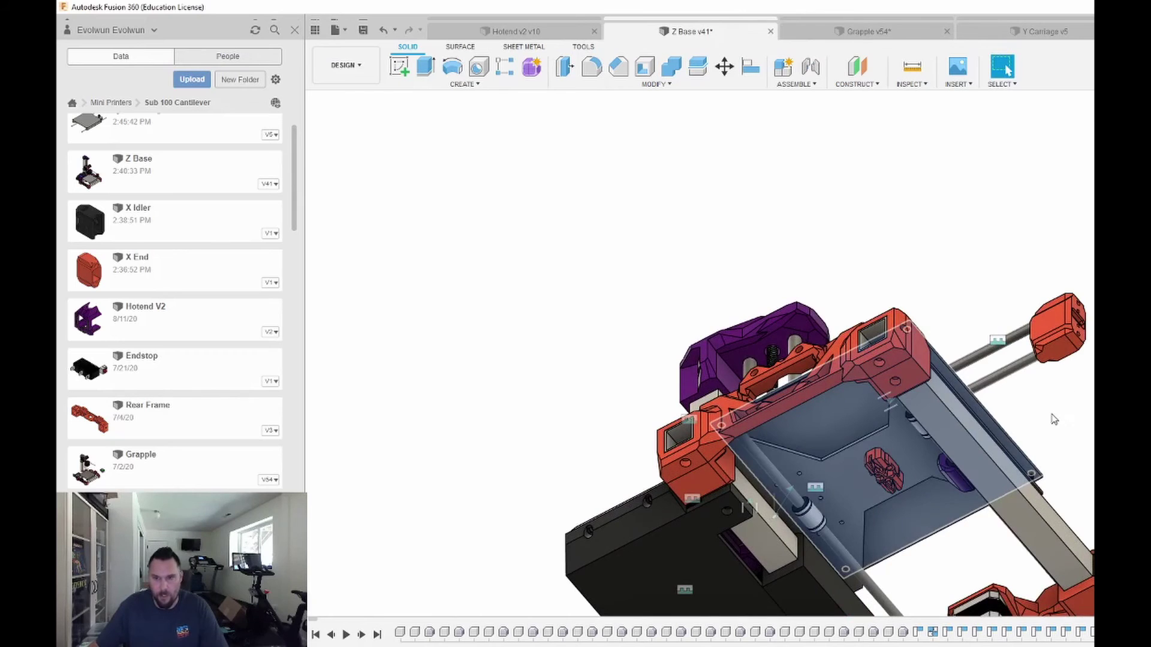
shift+middle_drag(1051, 416, 1078, 424)
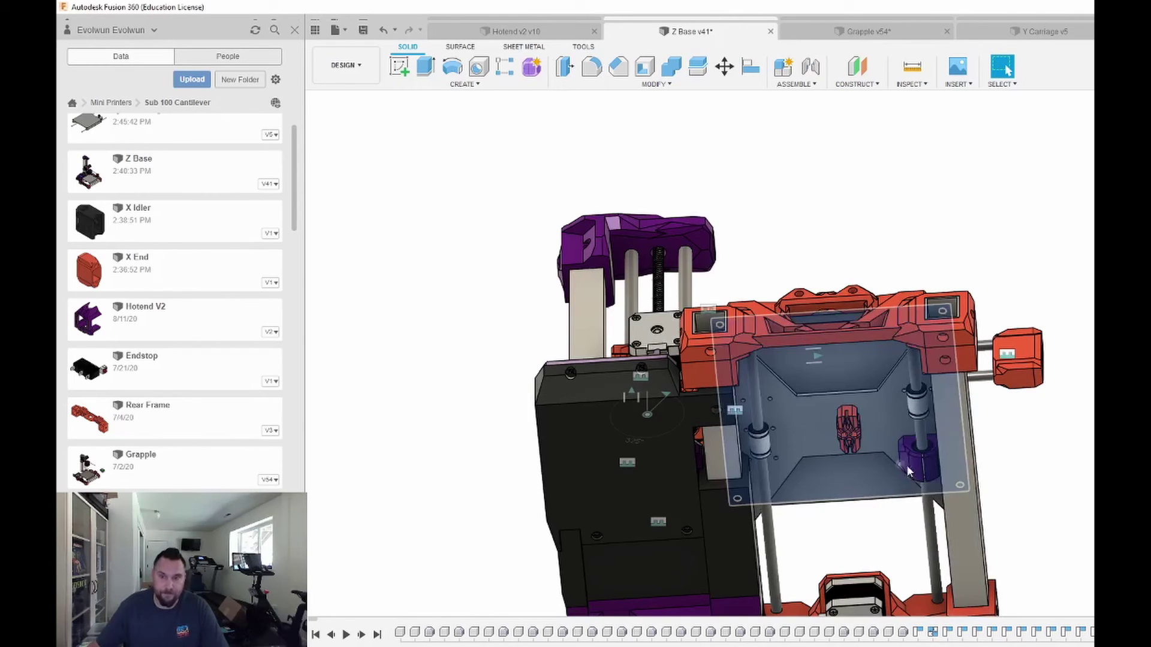
shift+middle_drag(757, 451, 739, 454)
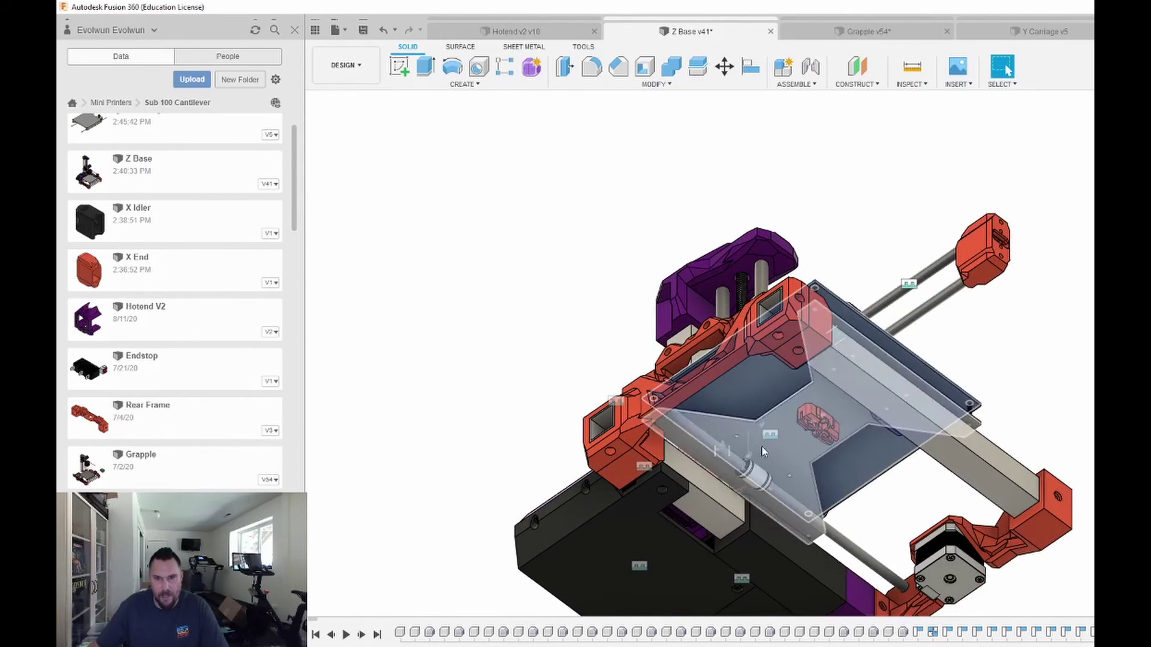
shift+middle_drag(825, 435, 863, 430)
shift+middle_drag(803, 462, 894, 435)
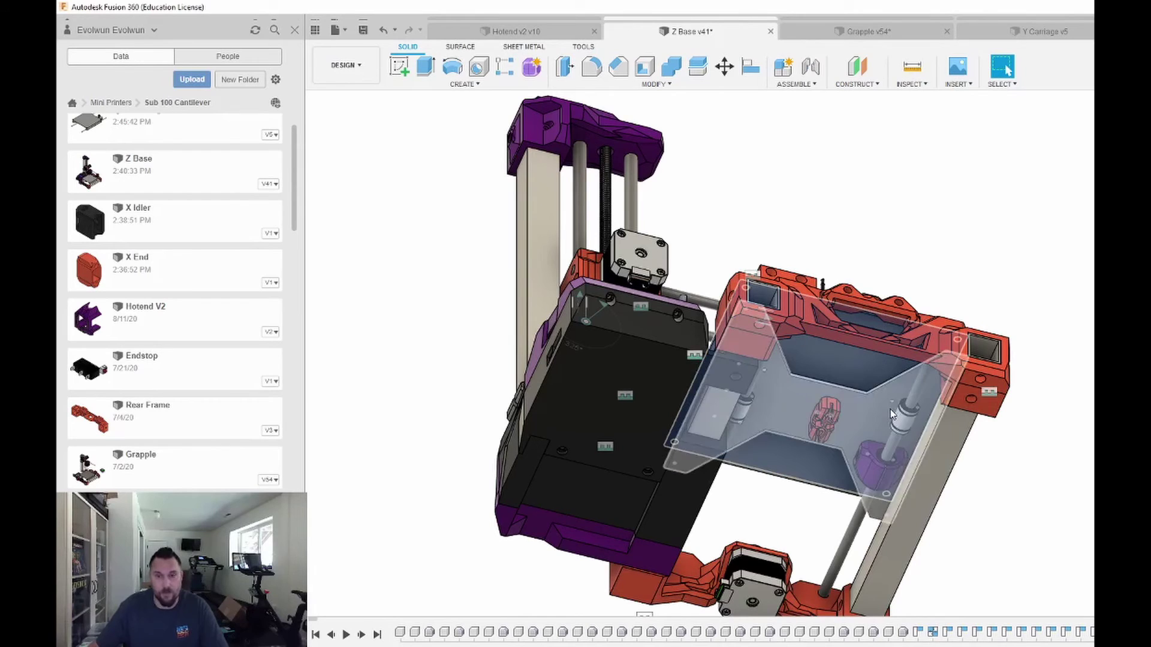
drag(890, 398, 879, 398)
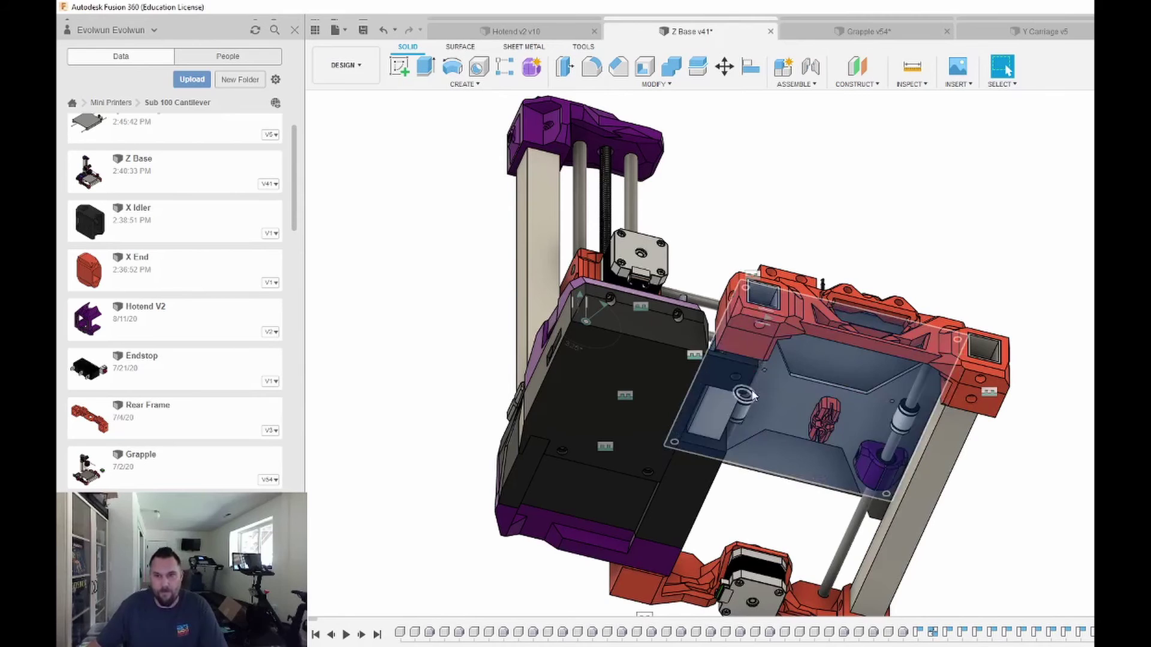
shift+middle_drag(813, 399, 777, 403)
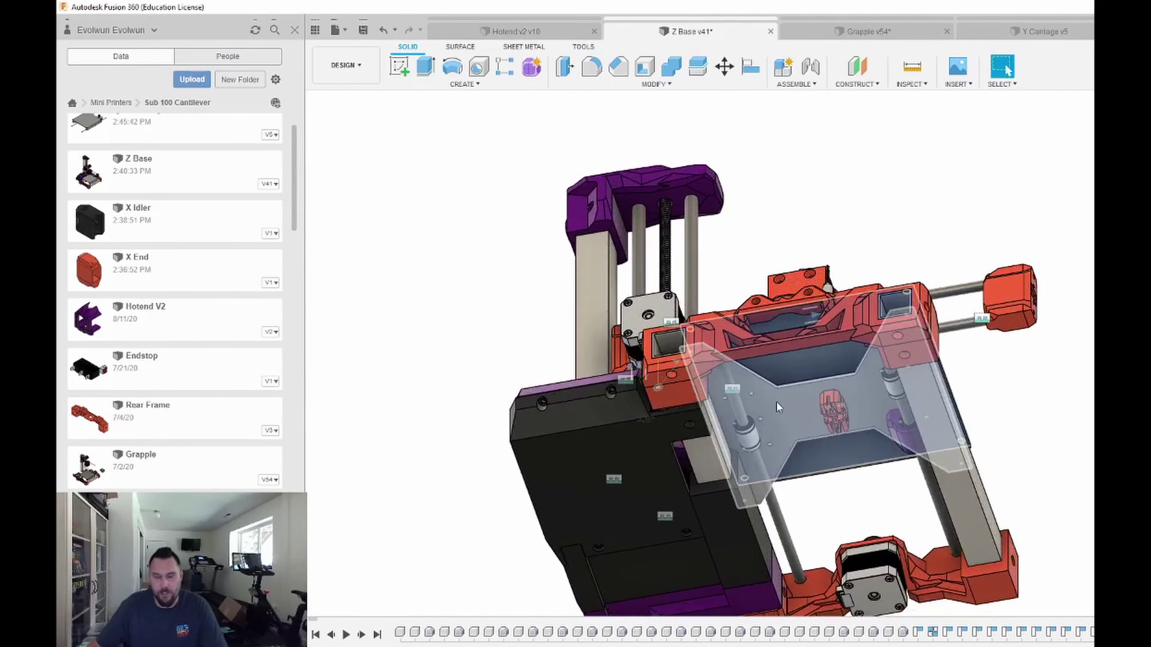
mouse_move(810, 362)
shift+middle_down()
mouse_move(1008, 70)
mouse_move(814, 397)
mouse_move(825, 494)
shift+middle_up()
scroll(825, 495, down, 4)
scroll(819, 256, up, 4)
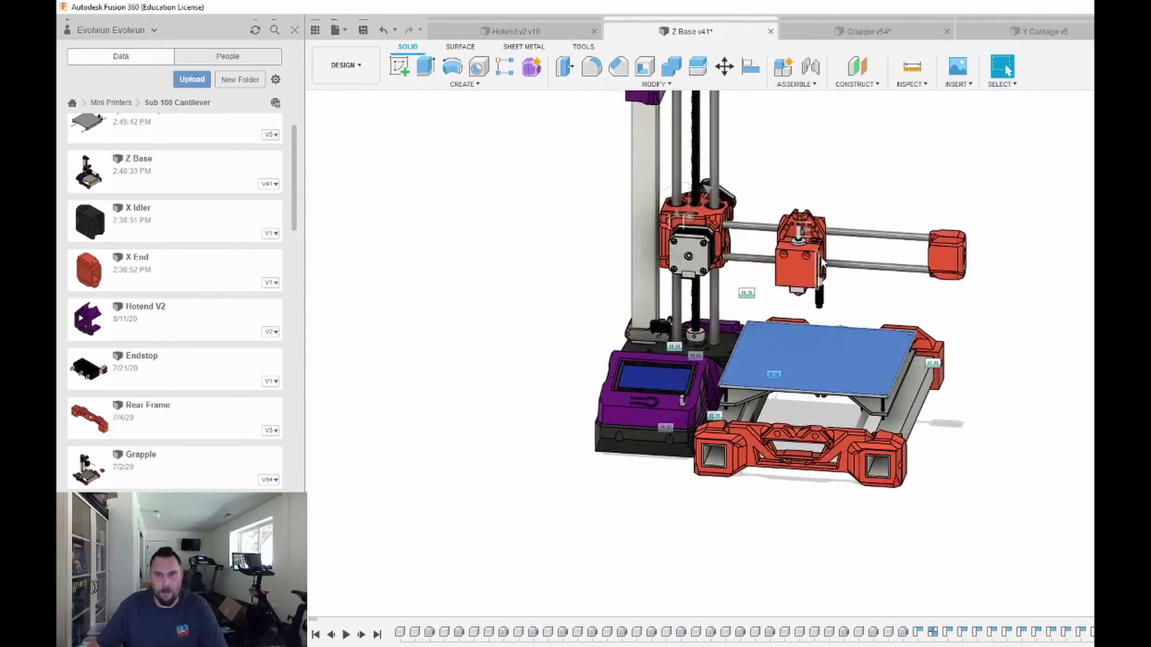
shift+middle_drag(820, 304, 822, 345)
click(791, 356)
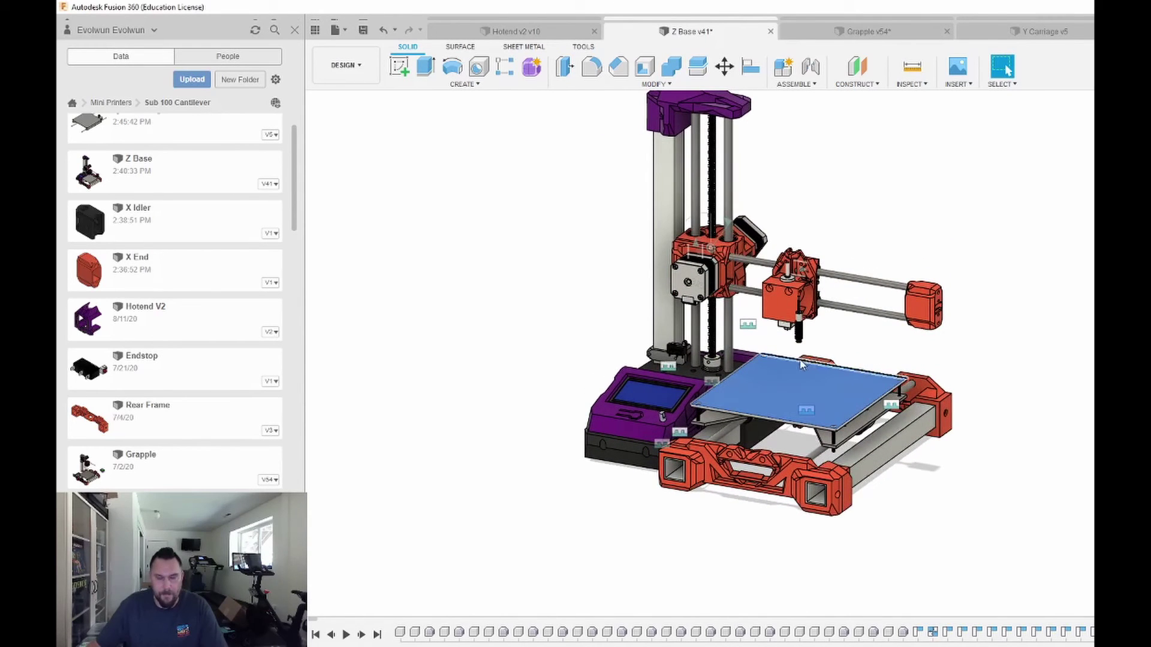
key(Escape)
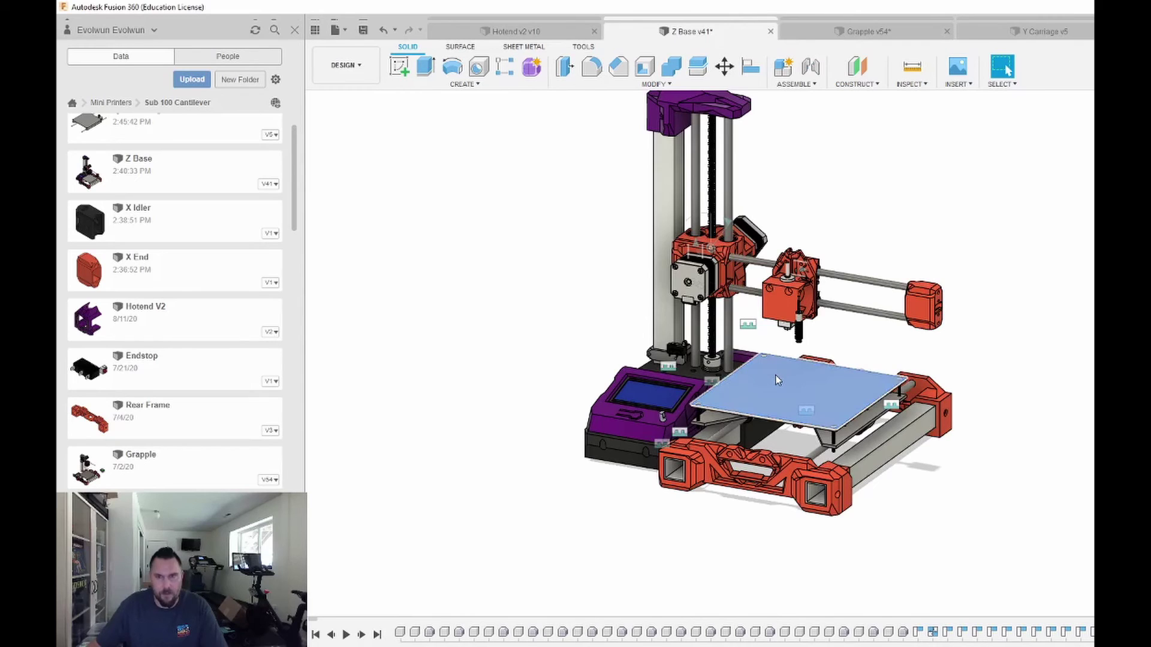
scroll(777, 376, down, 4)
scroll(759, 261, up, 3)
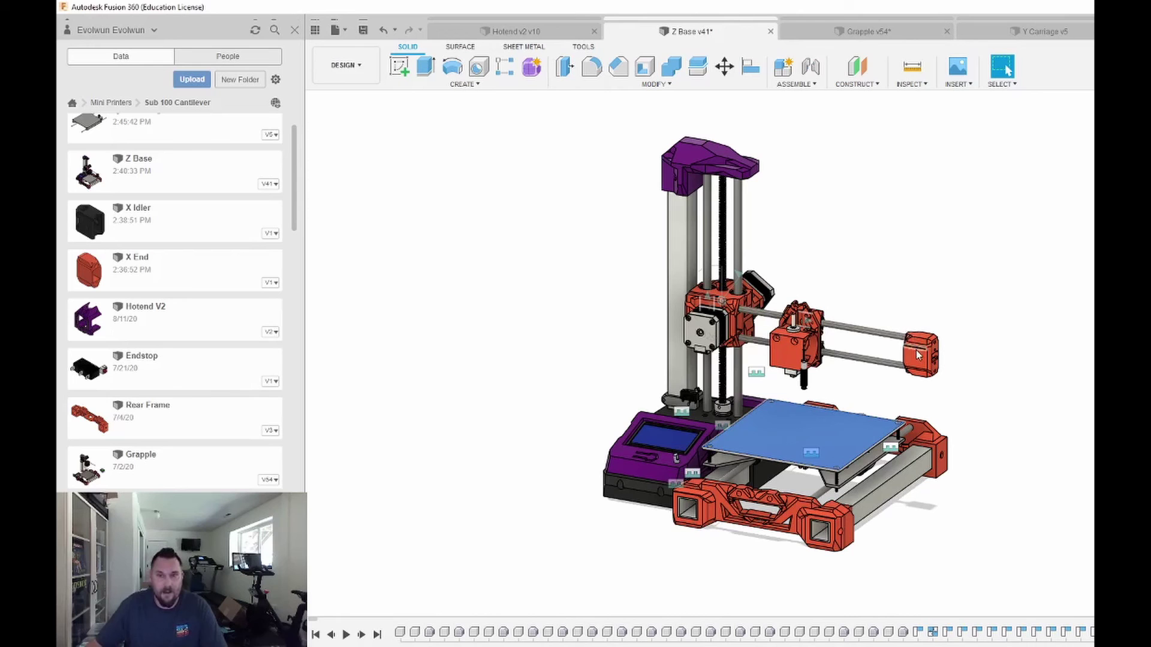
shift+middle_drag(901, 308, 896, 317)
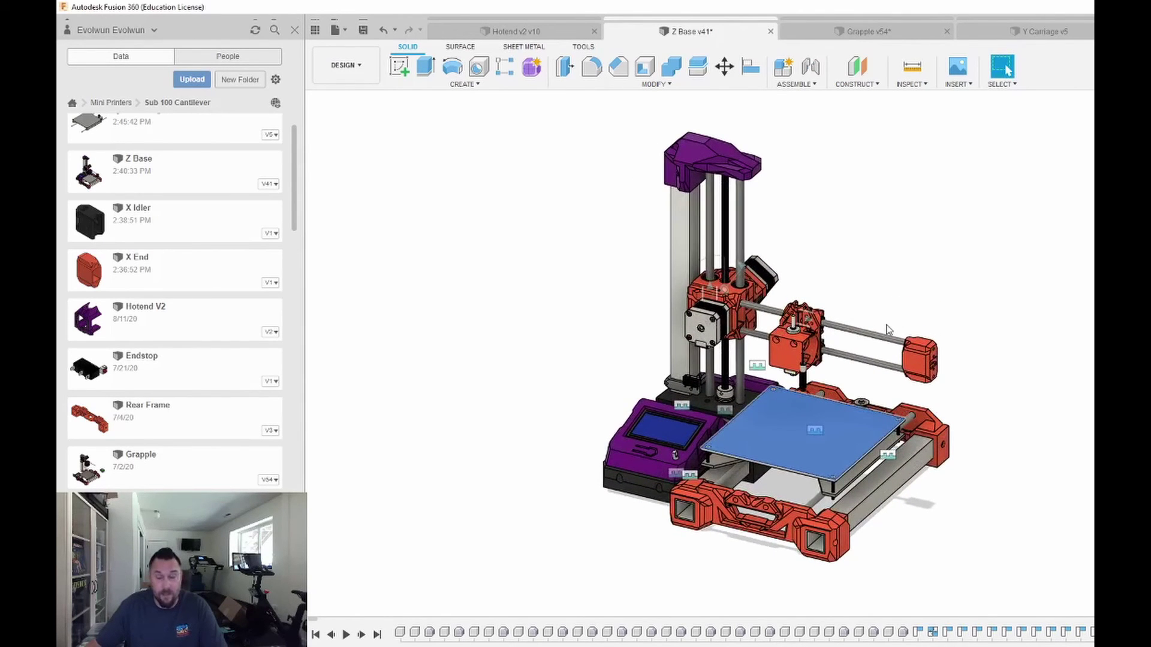